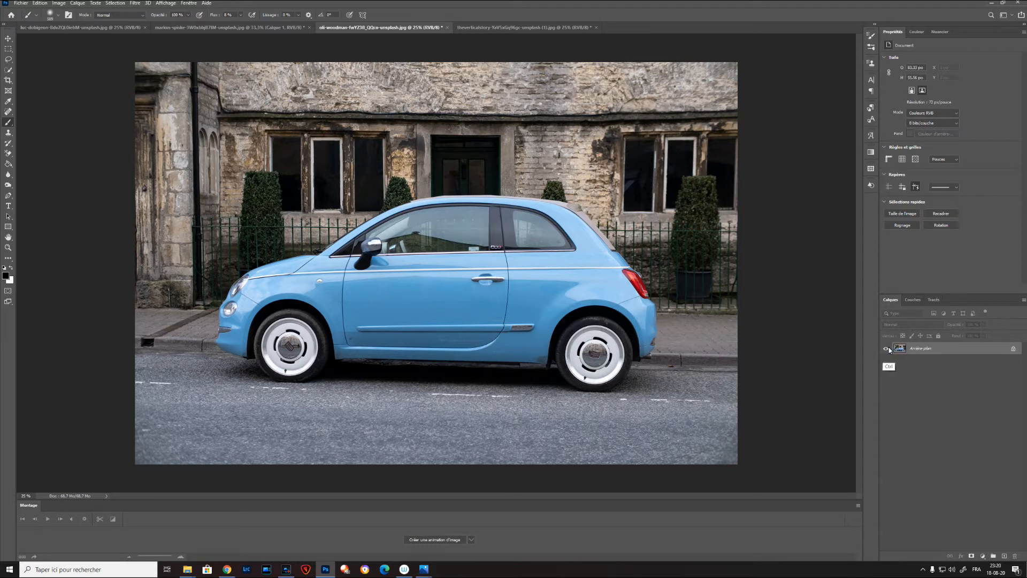
# Step: Duplicate the background layer and desaturate the copy to black and white
pyautogui.hotkey('ctrl', 'j')
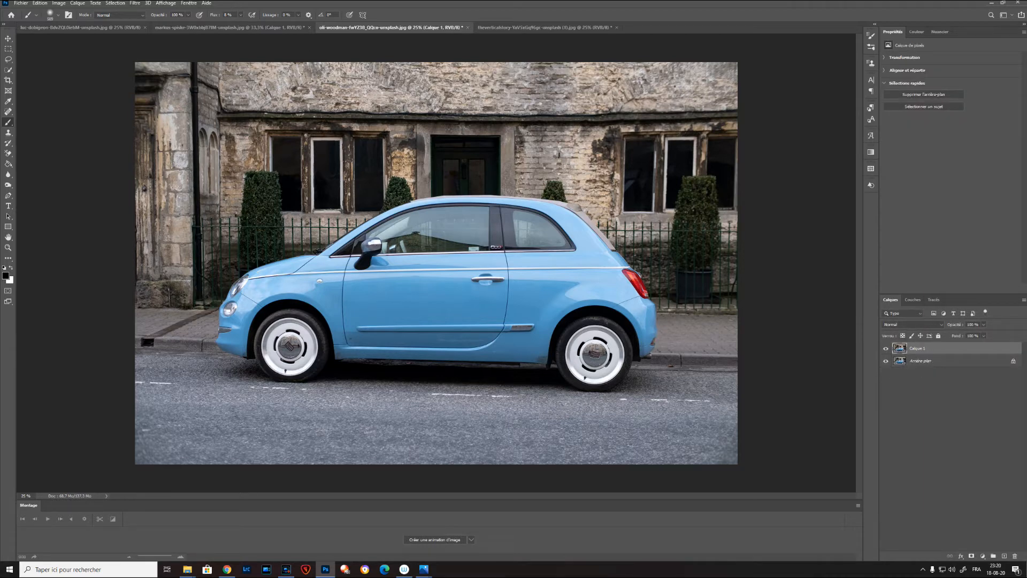
pyautogui.click(59, 3)
pyautogui.click(59, 3)
pyautogui.click(59, 3)
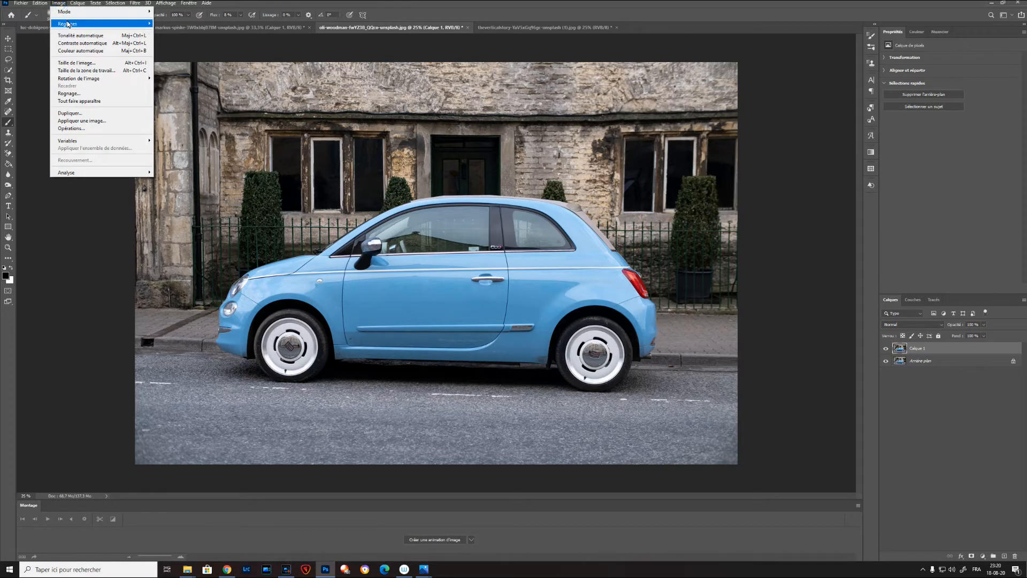
pyautogui.moveTo(68, 24)
pyautogui.click(179, 179)
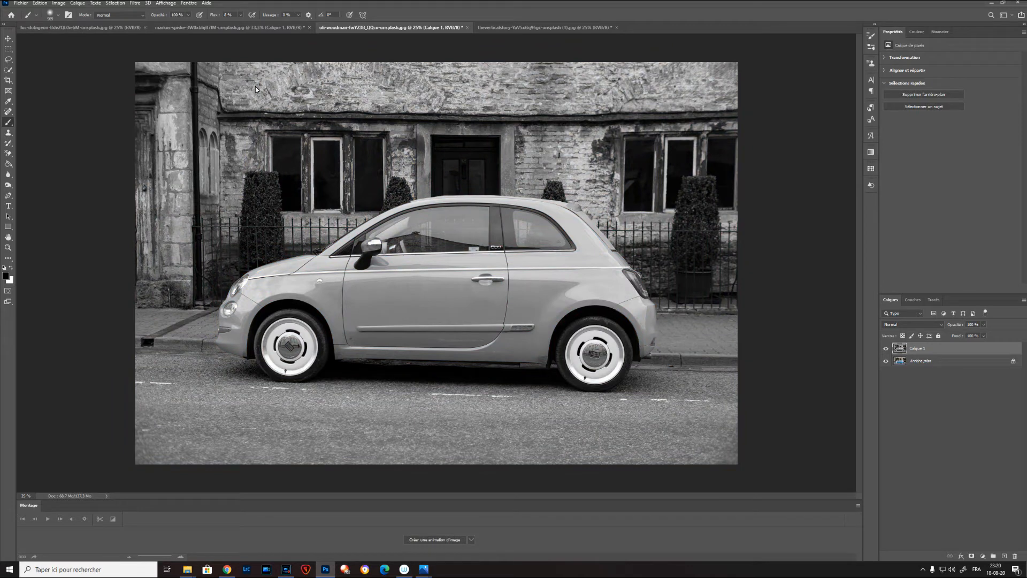
# Step: Convert the desaturated layer for smart filters
pyautogui.click(134, 3)
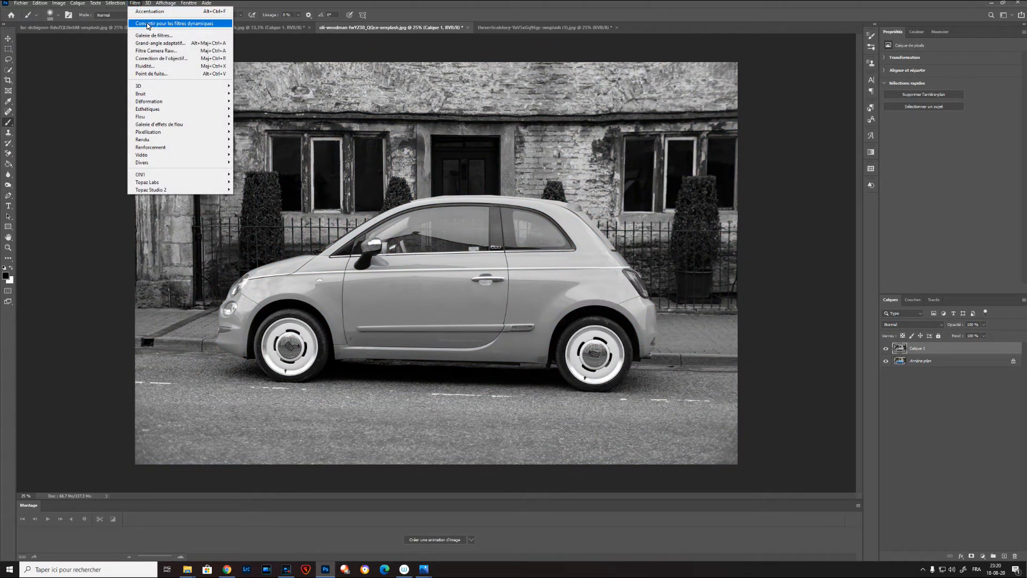
pyautogui.click(148, 25)
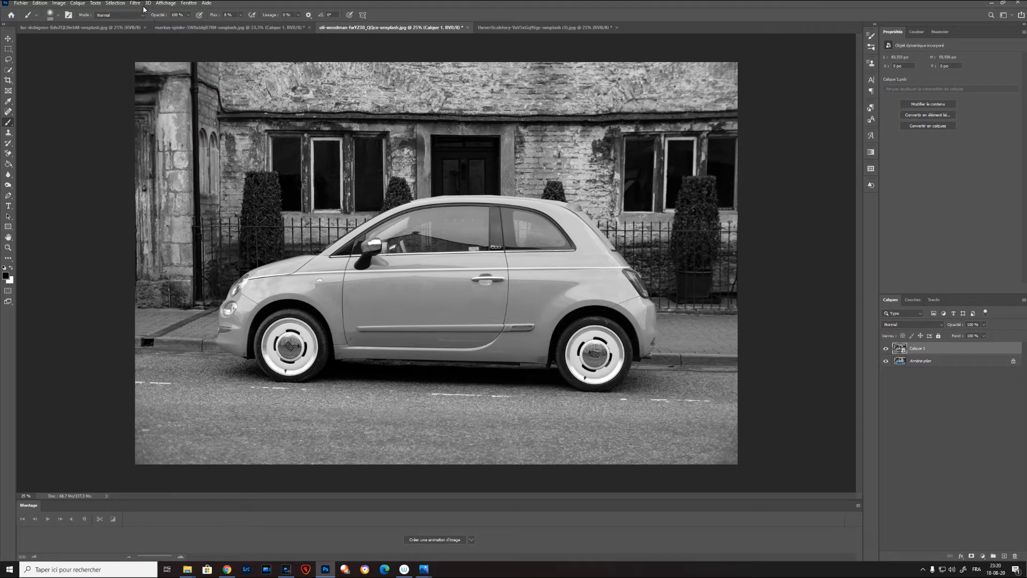
# Step: Apply a High Pass (Passe-haut) filter with a radius of 15.3 pixels to the desaturated layer
pyautogui.click(136, 3)
pyautogui.moveTo(191, 168)
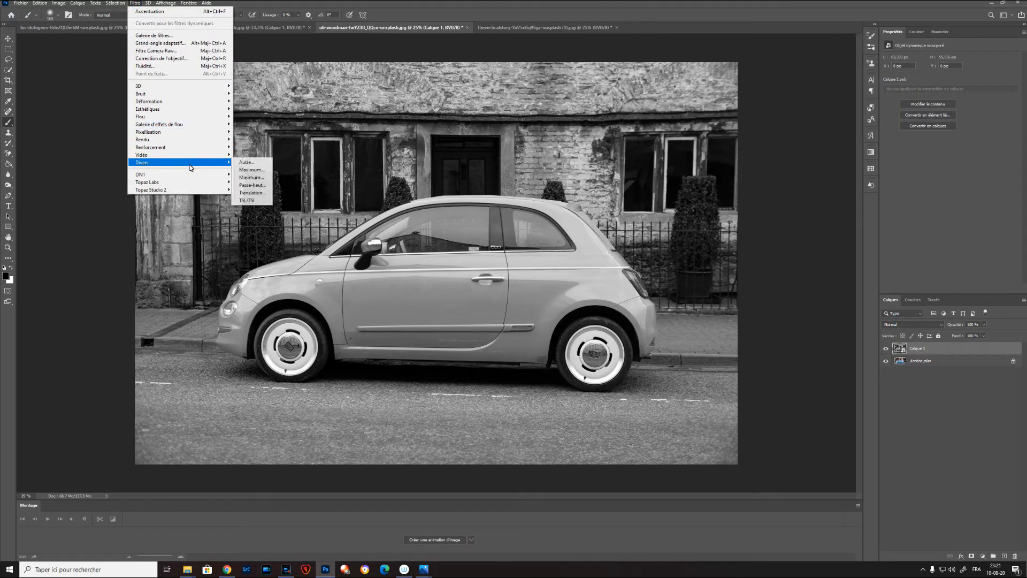
pyautogui.click(251, 186)
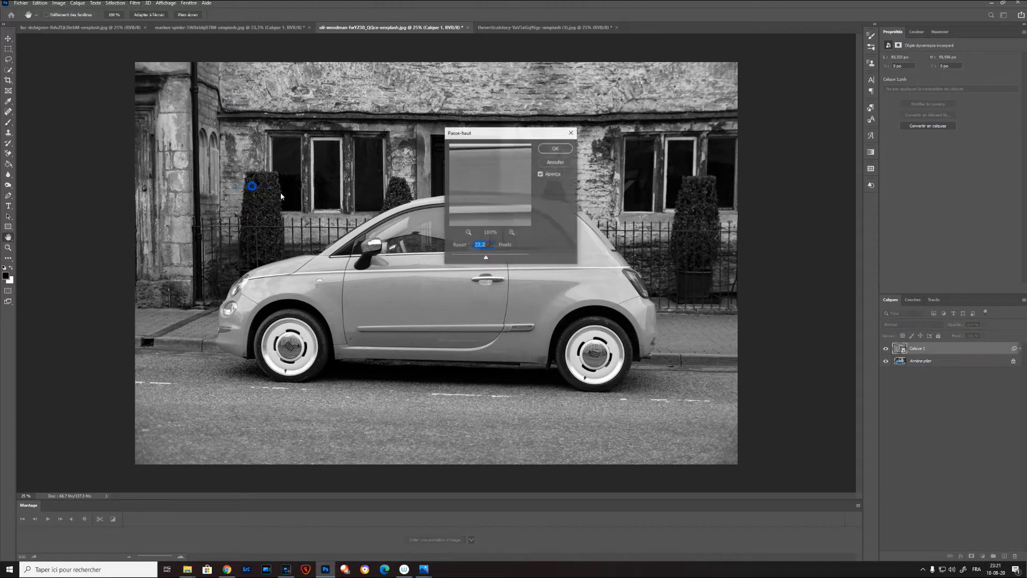
pyautogui.moveTo(486, 257); pyautogui.dragTo(463, 257)
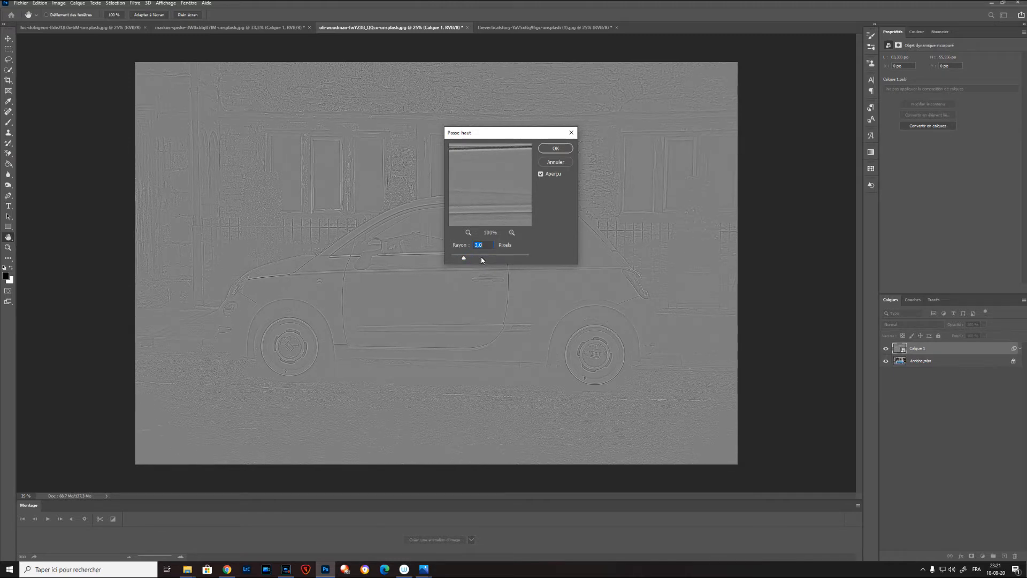
pyautogui.click(482, 258)
pyautogui.click(488, 257)
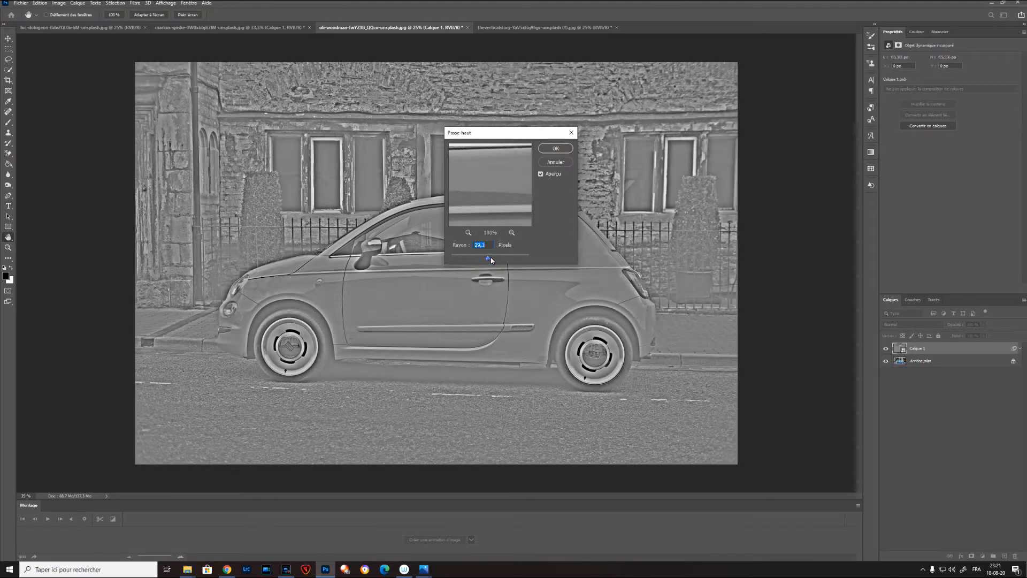
pyautogui.click(476, 258)
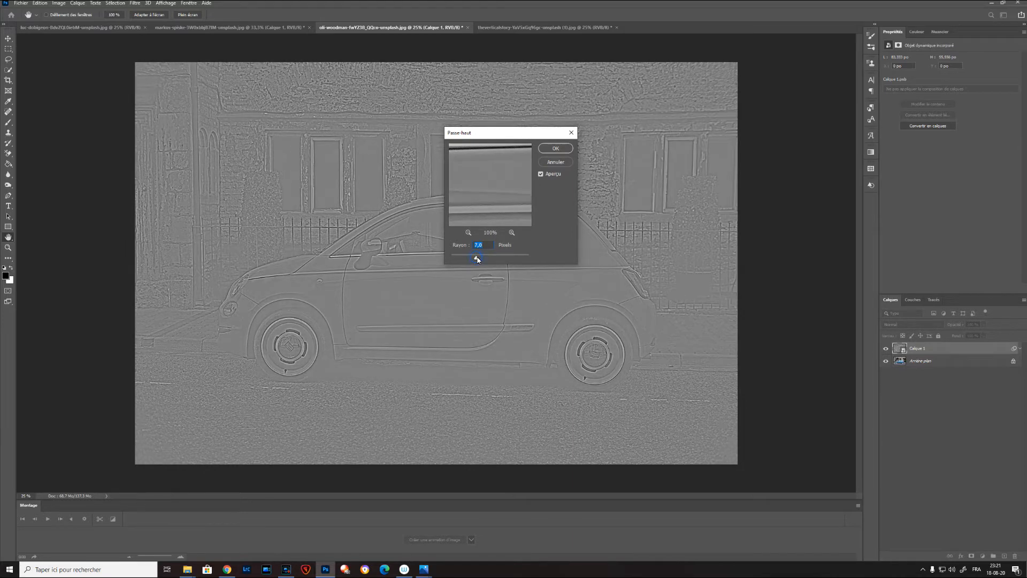
pyautogui.moveTo(478, 260); pyautogui.dragTo(482, 261)
pyautogui.click(481, 258)
pyautogui.moveTo(482, 260); pyautogui.dragTo(482, 258)
pyautogui.click(484, 260)
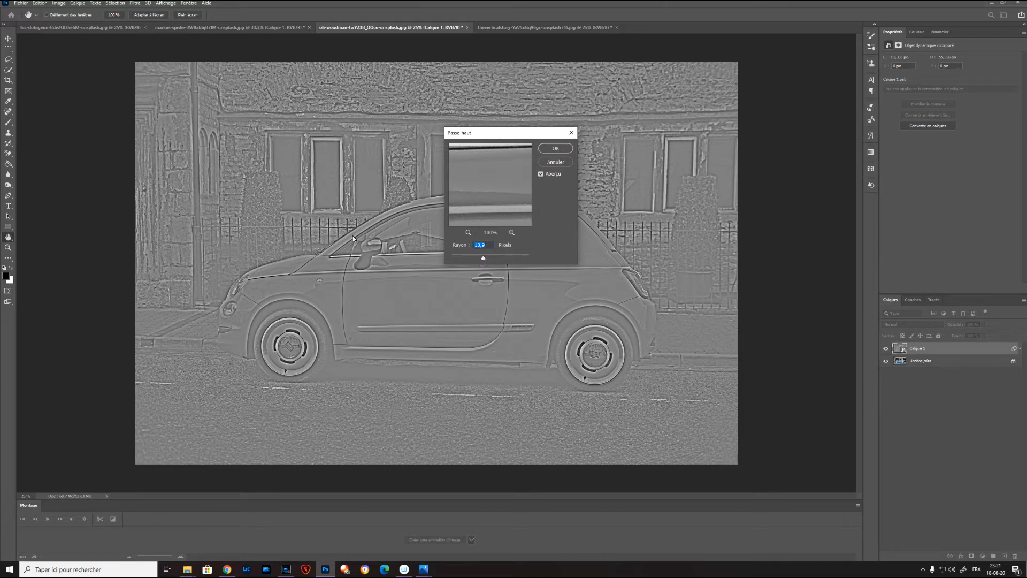
pyautogui.click(485, 259)
pyautogui.moveTo(484, 260); pyautogui.dragTo(480, 259)
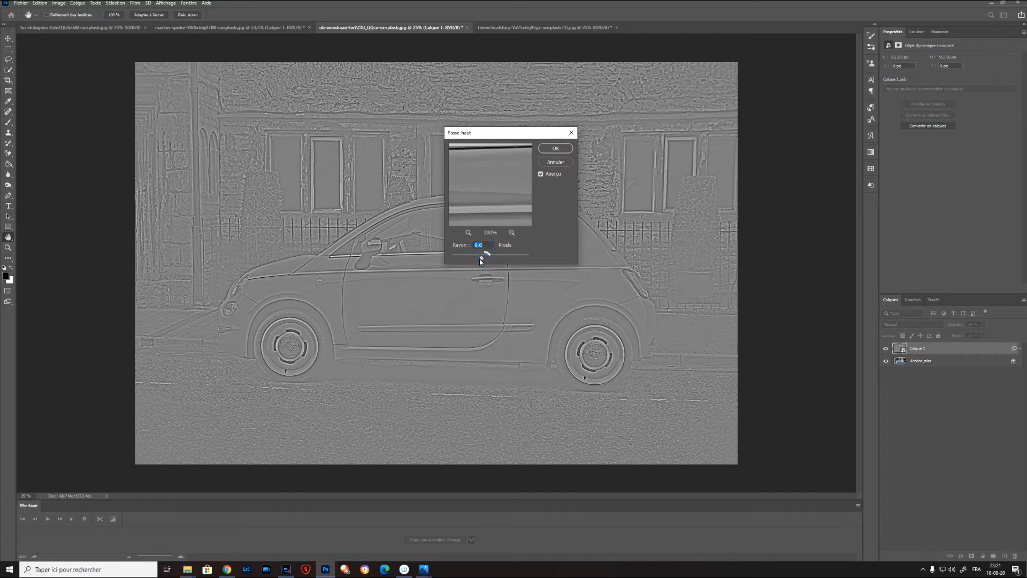
pyautogui.click(485, 260)
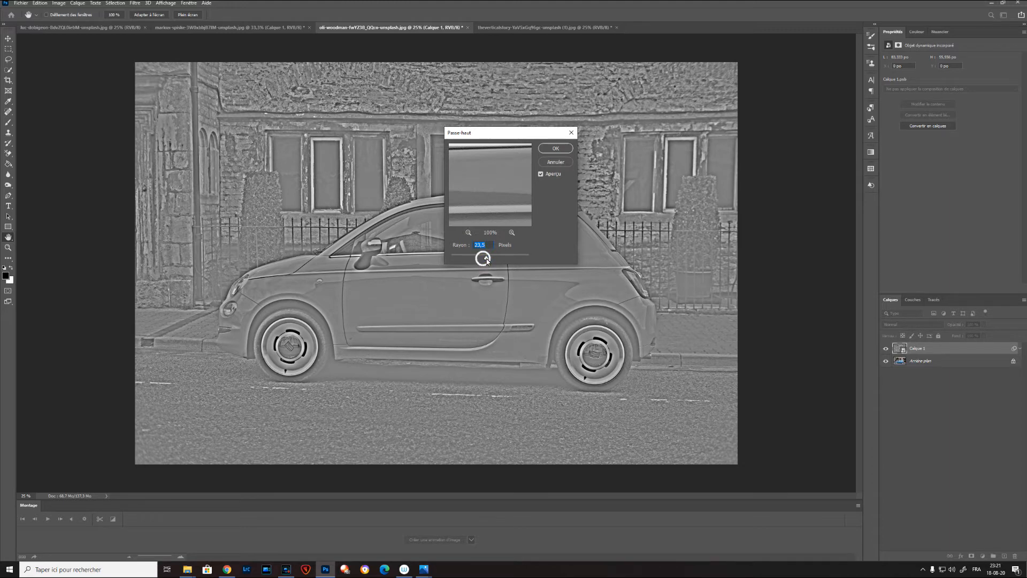
pyautogui.moveTo(485, 260); pyautogui.dragTo(484, 259)
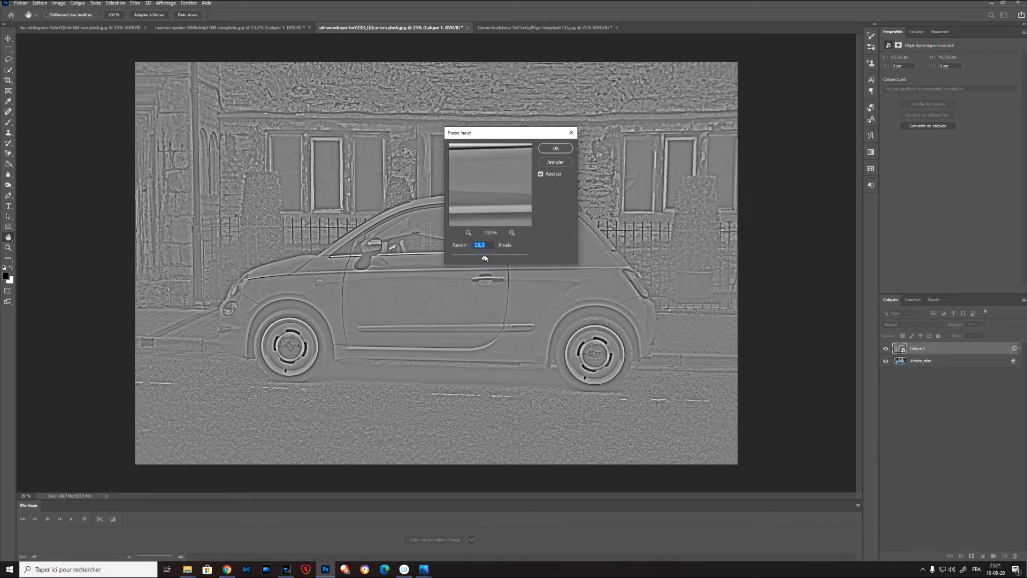
pyautogui.click(553, 149)
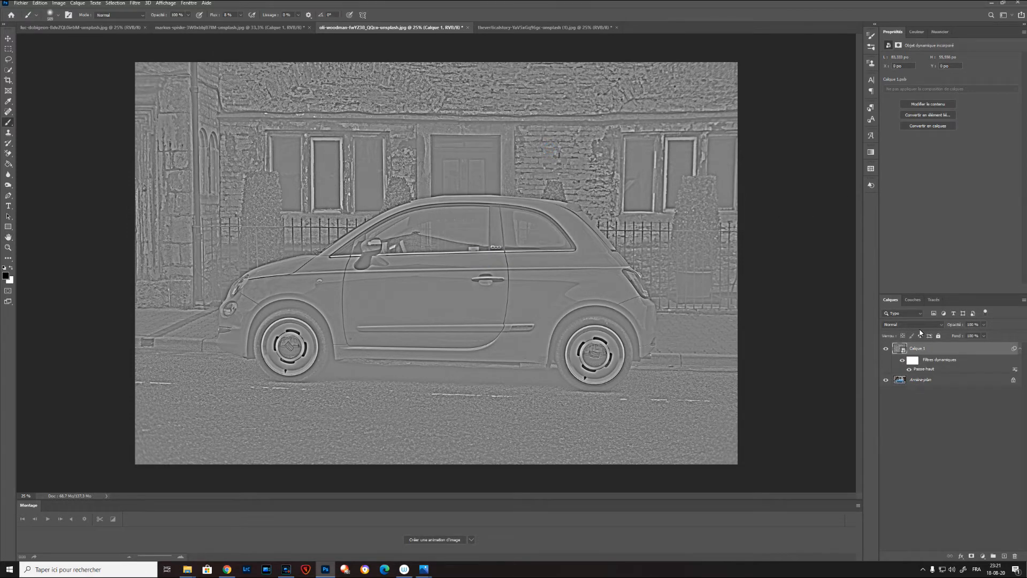
# Step: Set the High Pass layer's blend mode to Soft Light (Lumière tamisée) and check its effect on the photo
pyautogui.click(914, 324)
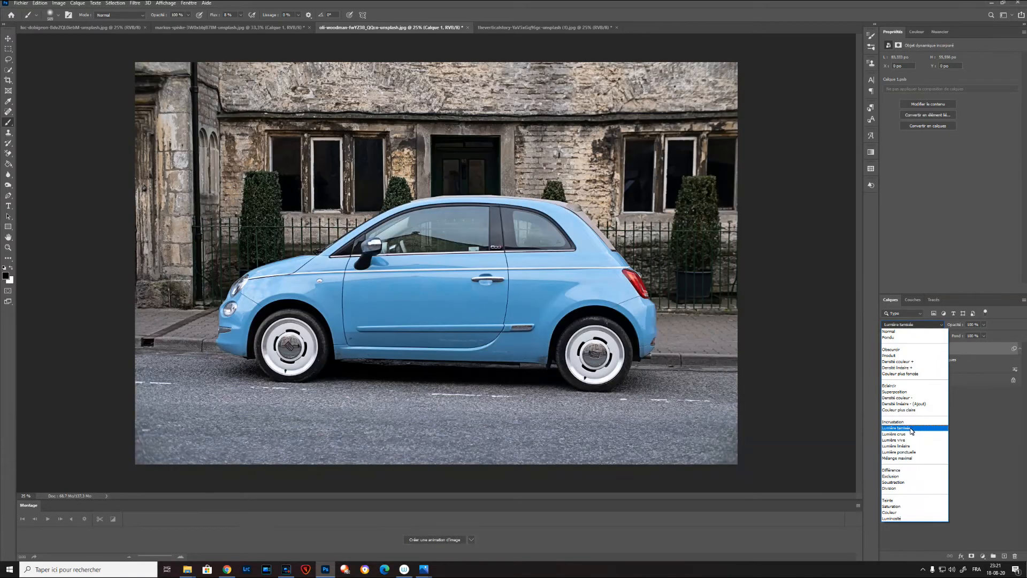
pyautogui.click(911, 429)
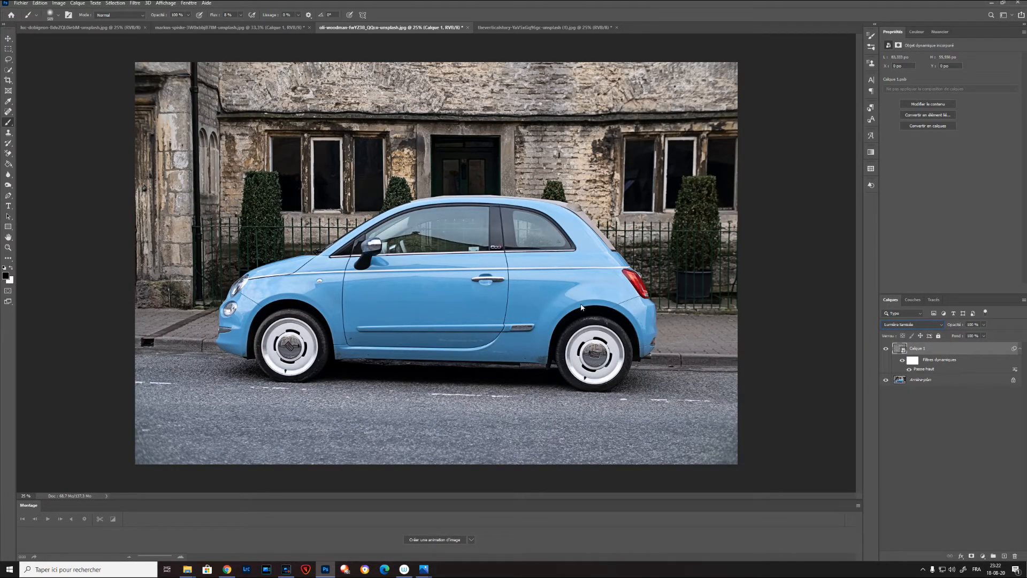
pyautogui.click(885, 348)
pyautogui.click(134, 3)
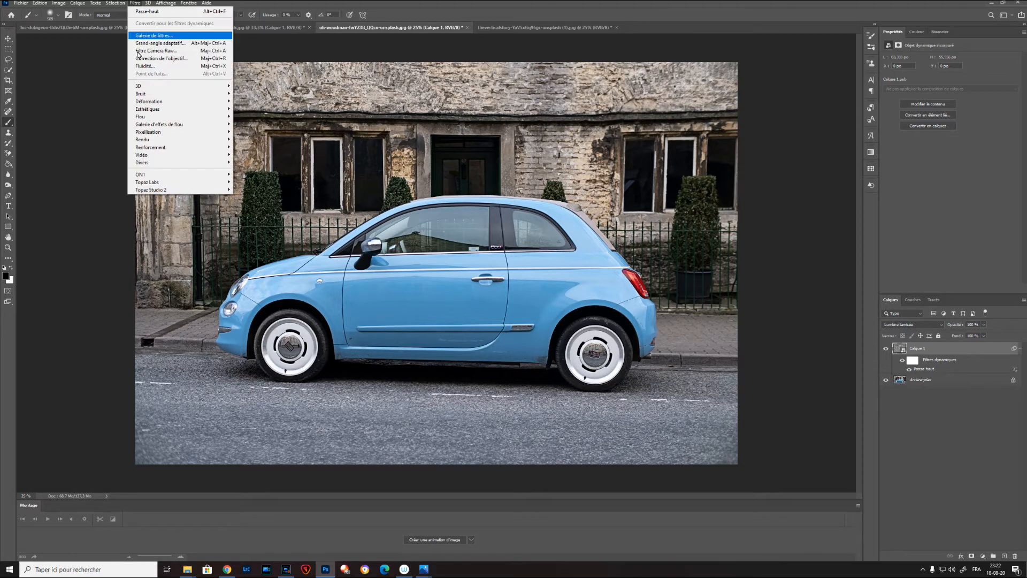
pyautogui.moveTo(182, 148)
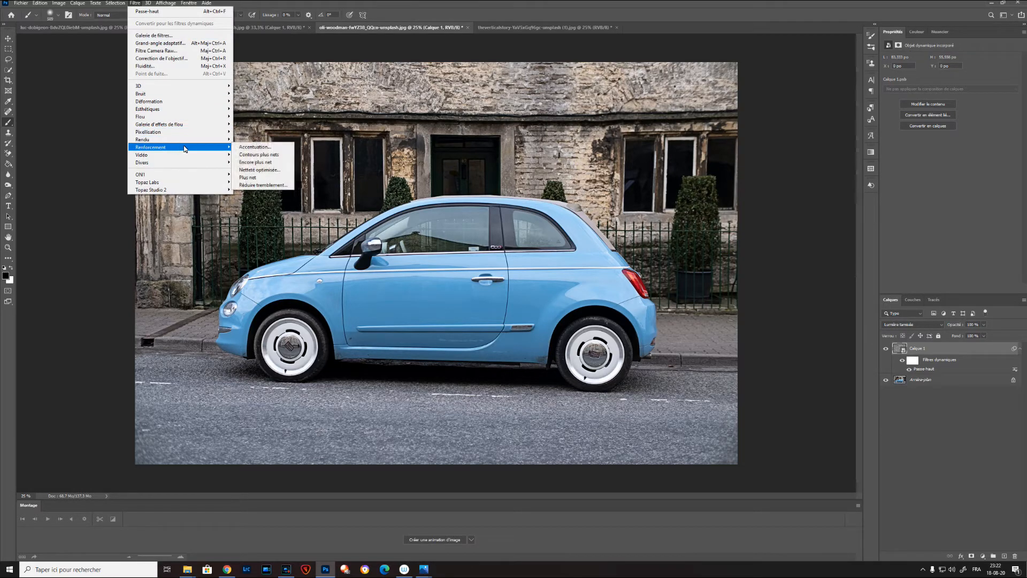
pyautogui.click(254, 147)
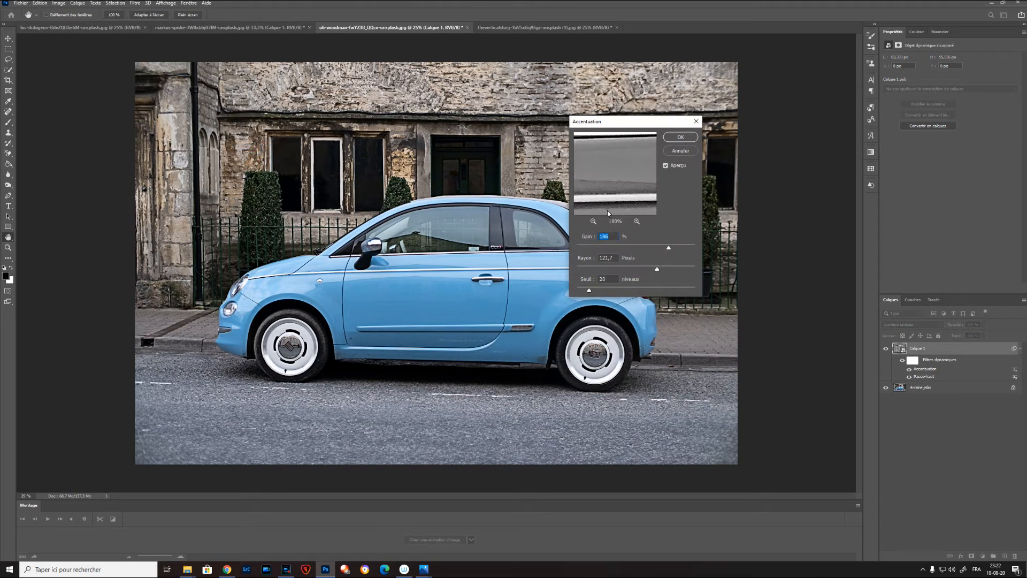
pyautogui.moveTo(652, 124); pyautogui.dragTo(698, 130)
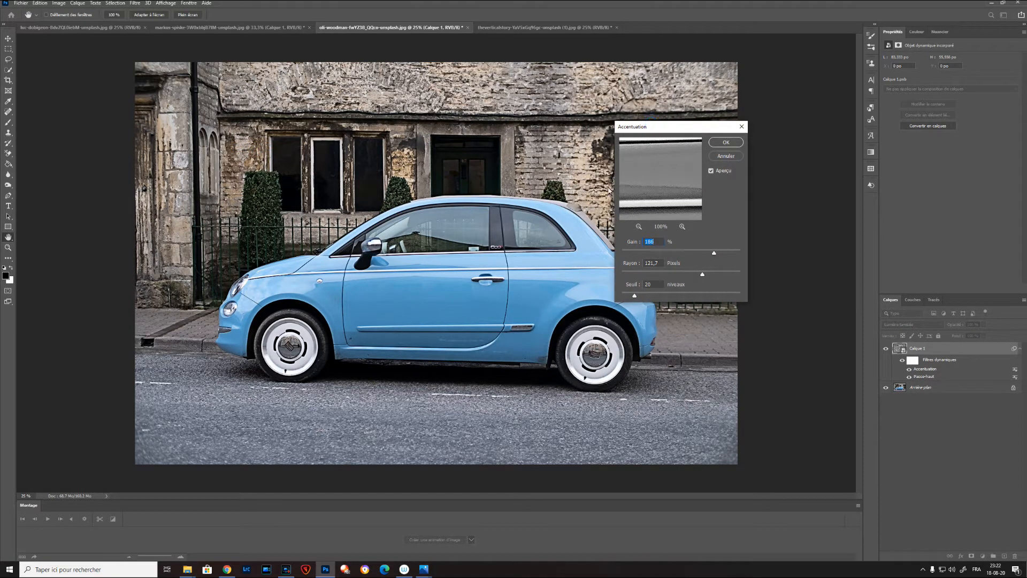
pyautogui.click(885, 388)
pyautogui.click(888, 392)
pyautogui.click(737, 155)
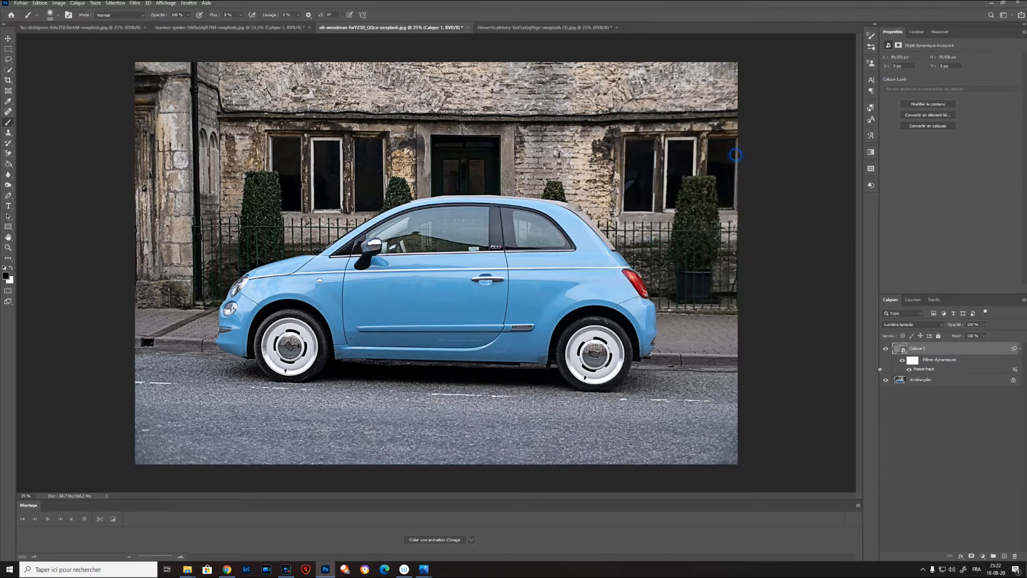
# Step: Hide the background layer and apply Unsharp Mask (Accentuation) to Calque 1 with about 188% gain, 67.3 pixels radius and threshold 20
pyautogui.click(886, 383)
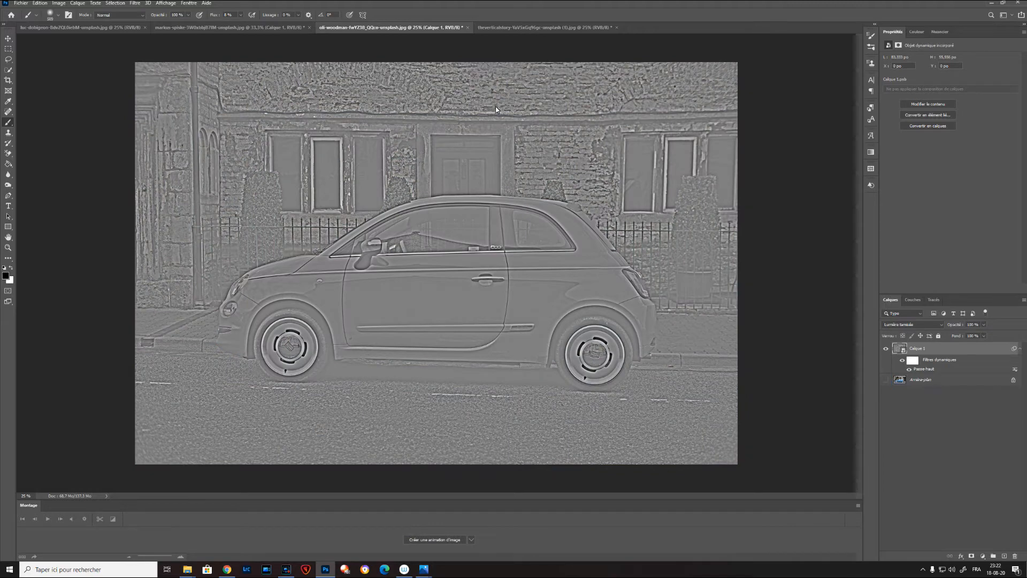
pyautogui.click(135, 3)
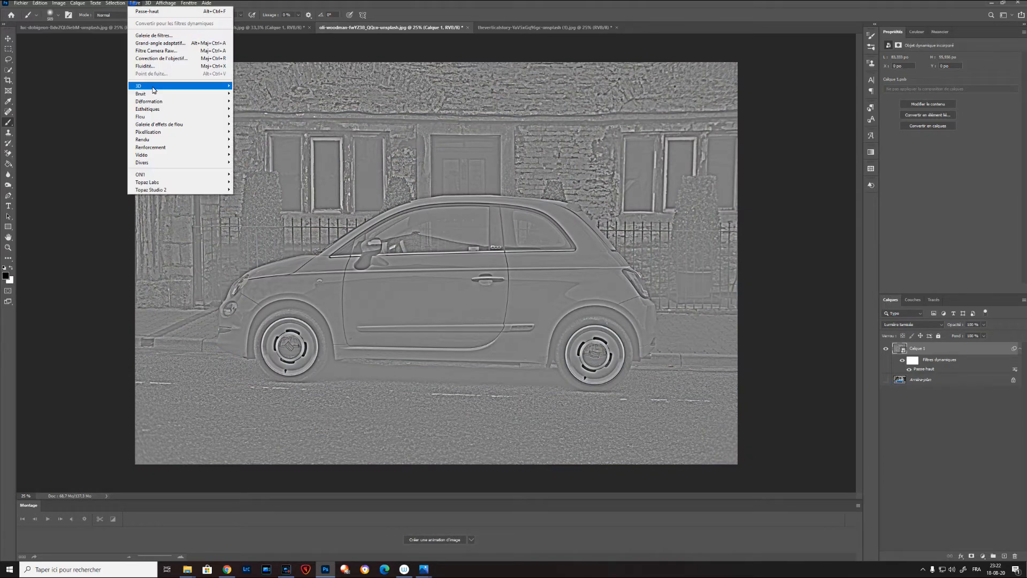
pyautogui.moveTo(183, 148)
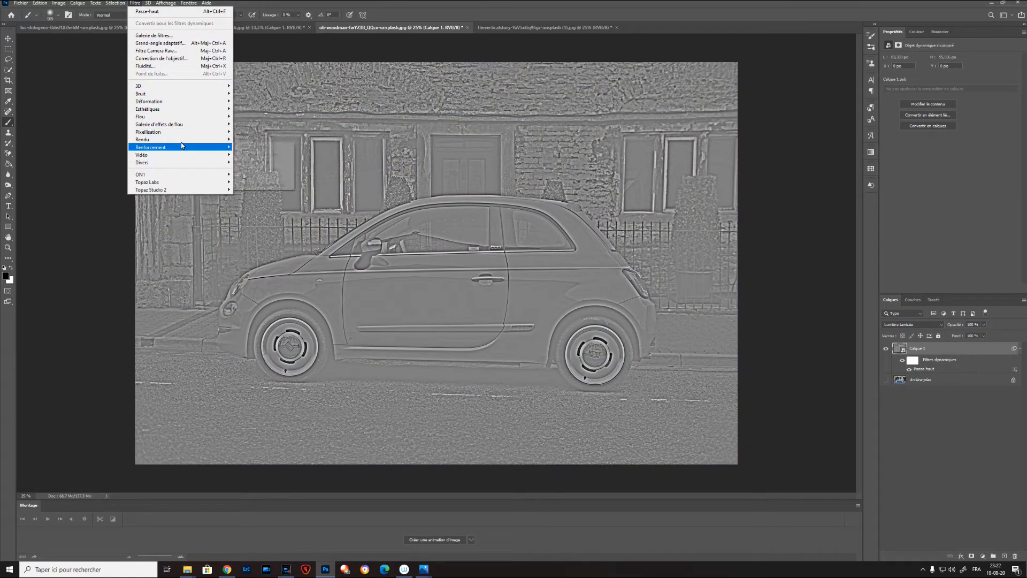
pyautogui.click(250, 147)
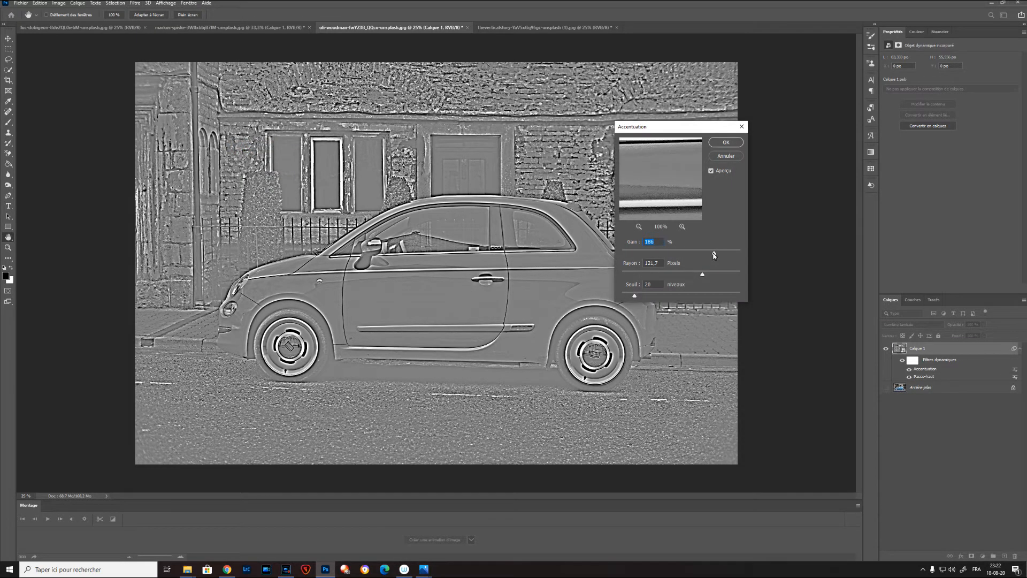
pyautogui.moveTo(714, 255); pyautogui.dragTo(677, 254)
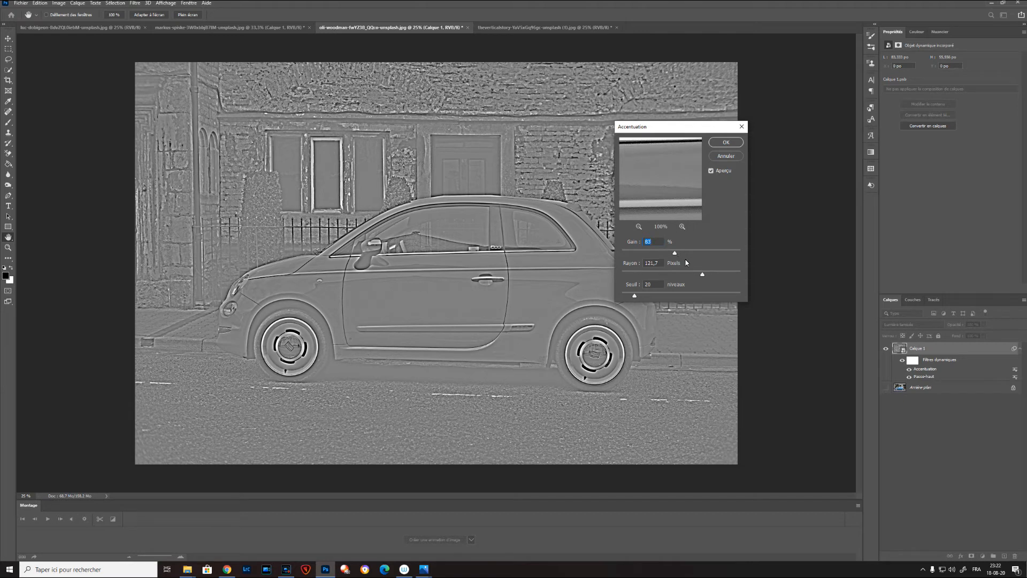
pyautogui.moveTo(702, 275); pyautogui.dragTo(613, 297)
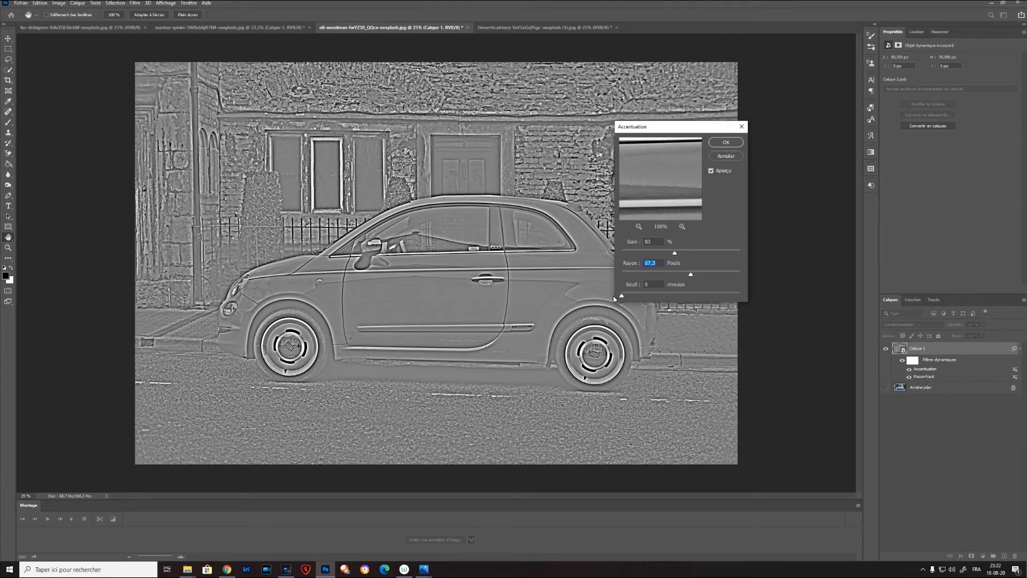
pyautogui.moveTo(622, 296)
pyautogui.mouseDown()
pyautogui.moveTo(746, 302)
pyautogui.moveTo(635, 297)
pyautogui.mouseUp()
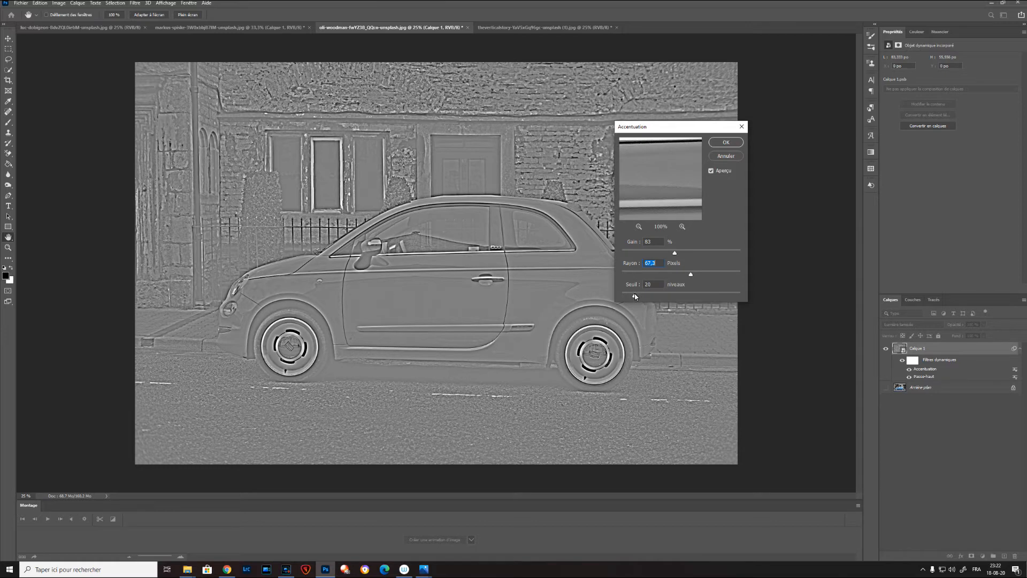
pyautogui.click(635, 295)
pyautogui.moveTo(675, 254); pyautogui.dragTo(706, 256)
pyautogui.click(717, 252)
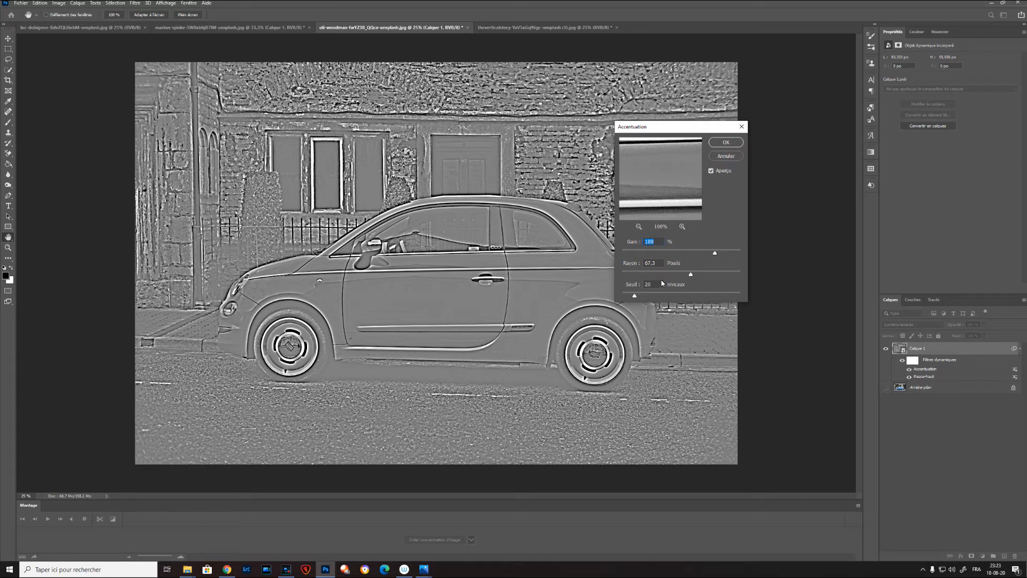
pyautogui.click(726, 143)
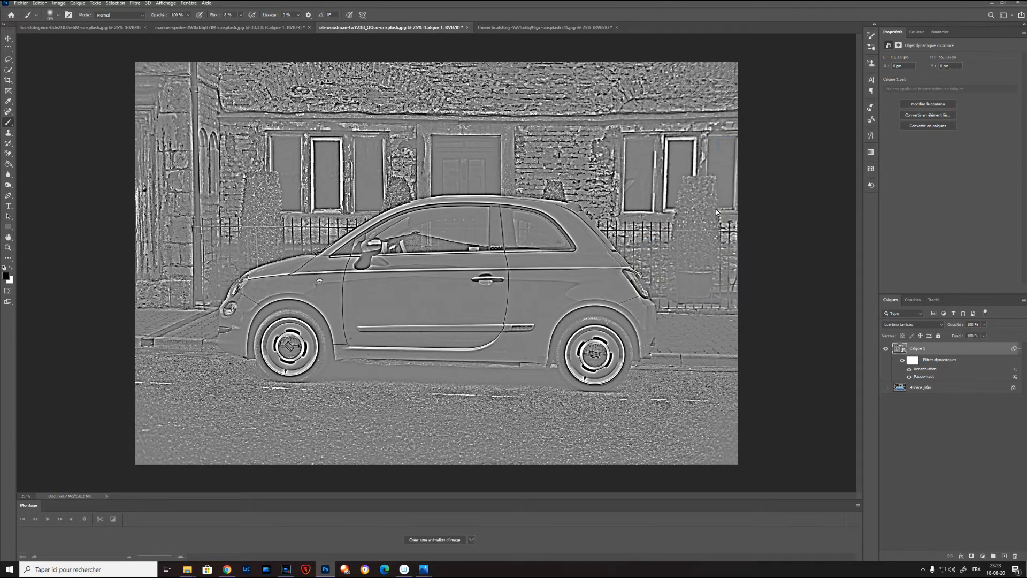
# Step: Show the background layer again and toggle the filtered layer's visibility to compare before and after
pyautogui.click(887, 388)
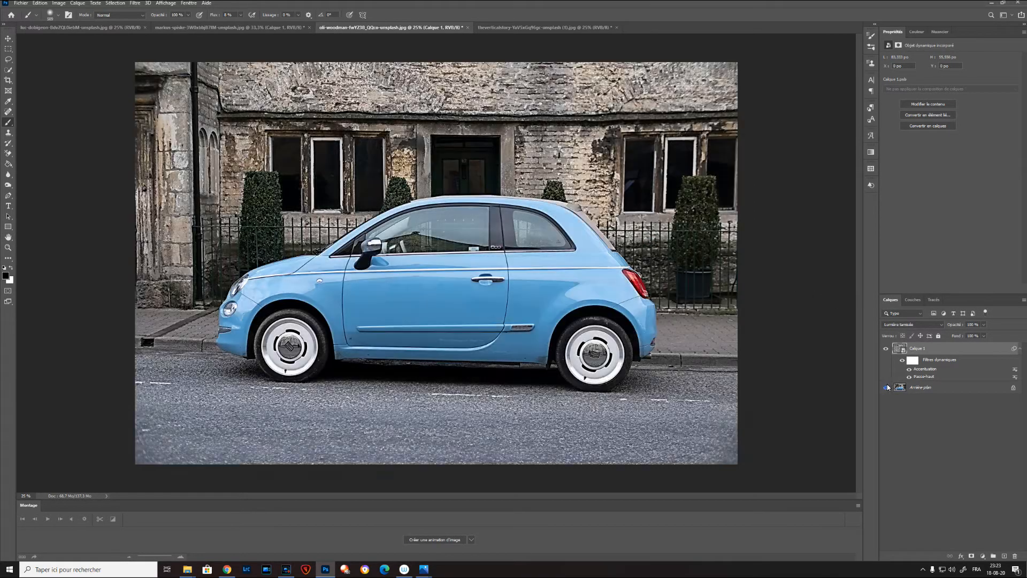
pyautogui.click(886, 350)
pyautogui.click(886, 350)
# Step: Select the blue car with the Quick Selection tool, covering the bodywork, windows, wheels and lower sill
pyautogui.click(8, 70)
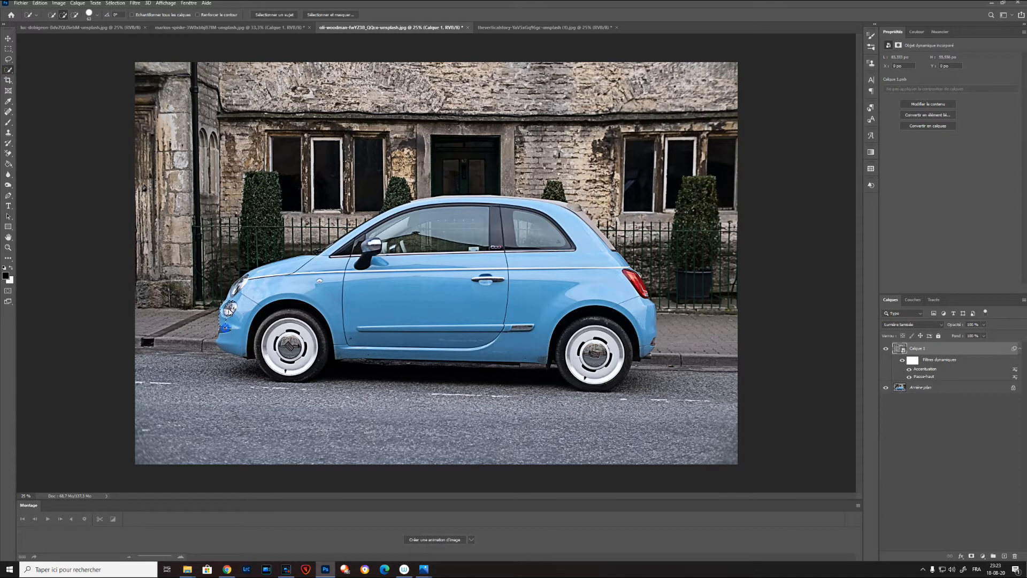
pyautogui.click(252, 278)
pyautogui.moveTo(404, 218)
pyautogui.mouseDown()
pyautogui.moveTo(459, 202)
pyautogui.moveTo(556, 212)
pyautogui.moveTo(534, 207)
pyautogui.moveTo(573, 256)
pyautogui.mouseUp()
pyautogui.moveTo(609, 308)
pyautogui.mouseDown()
pyautogui.moveTo(637, 335)
pyautogui.moveTo(638, 325)
pyautogui.moveTo(590, 363)
pyautogui.moveTo(582, 354)
pyautogui.moveTo(574, 366)
pyautogui.moveTo(585, 374)
pyautogui.moveTo(567, 369)
pyautogui.moveTo(586, 390)
pyautogui.moveTo(610, 385)
pyautogui.moveTo(563, 356)
pyautogui.moveTo(529, 355)
pyautogui.mouseUp()
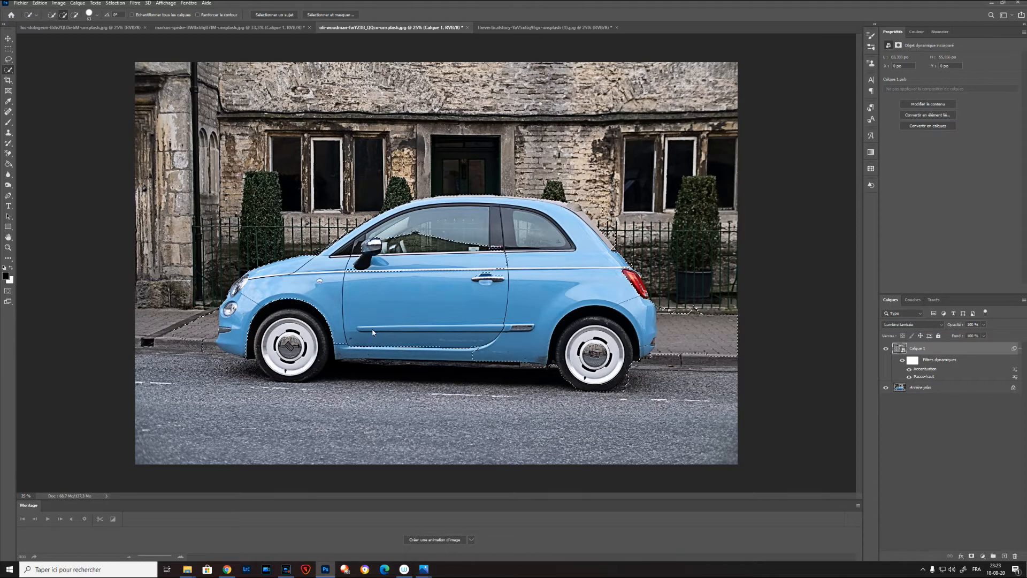
pyautogui.moveTo(420, 357); pyautogui.dragTo(416, 354)
pyautogui.moveTo(332, 335)
pyautogui.mouseDown()
pyautogui.moveTo(261, 348)
pyautogui.moveTo(273, 370)
pyautogui.moveTo(234, 372)
pyautogui.mouseUp()
# Step: Subtract the road around the front wheel from the selection, sampling the background layer, and add the front tyre
pyautogui.press('alt')
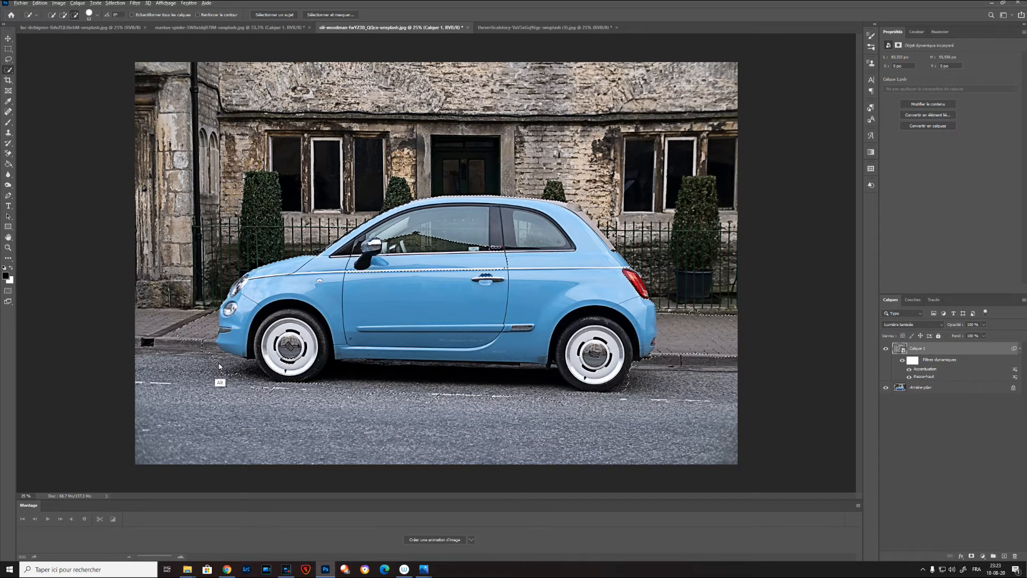
pyautogui.moveTo(204, 340)
pyautogui.mouseDown()
pyautogui.moveTo(209, 367)
pyautogui.moveTo(202, 362)
pyautogui.moveTo(235, 377)
pyautogui.mouseUp()
pyautogui.click(230, 345)
pyautogui.click(900, 389)
pyautogui.press('alt')
pyautogui.moveTo(228, 364)
pyautogui.mouseDown()
pyautogui.moveTo(244, 380)
pyautogui.moveTo(281, 390)
pyautogui.moveTo(393, 388)
pyautogui.mouseUp()
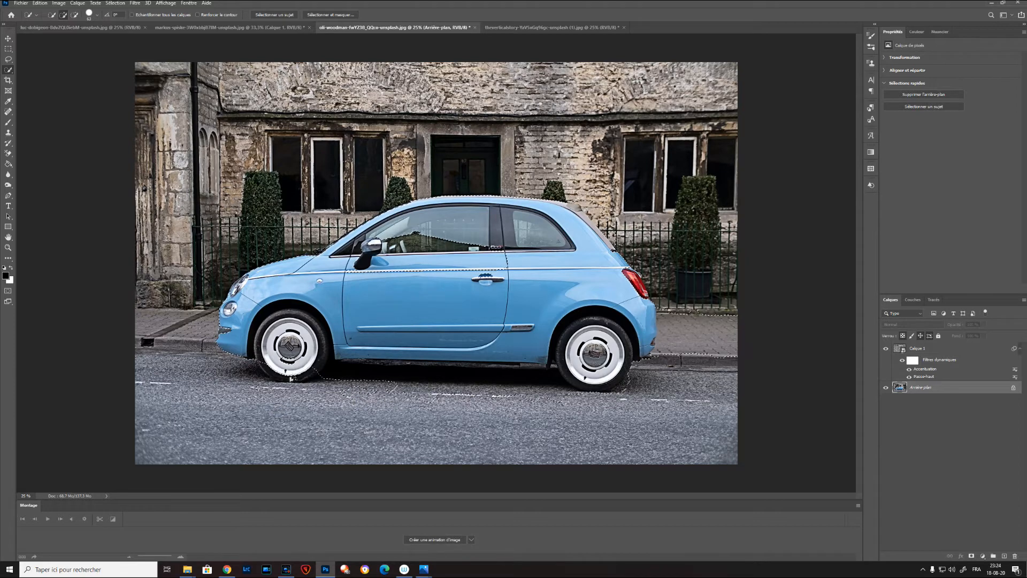
pyautogui.moveTo(267, 369); pyautogui.dragTo(309, 369)
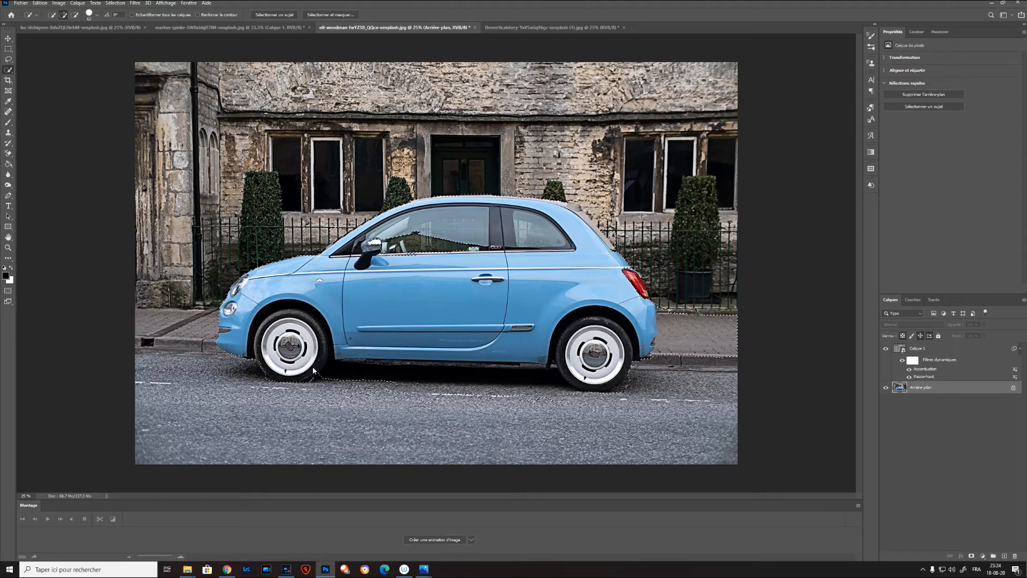
# Step: Refine the car selection by removing the ground beneath and behind it and adding the tail light and side window
pyautogui.press('alt')
pyautogui.moveTo(458, 389)
pyautogui.mouseDown()
pyautogui.moveTo(559, 399)
pyautogui.moveTo(541, 385)
pyautogui.mouseUp()
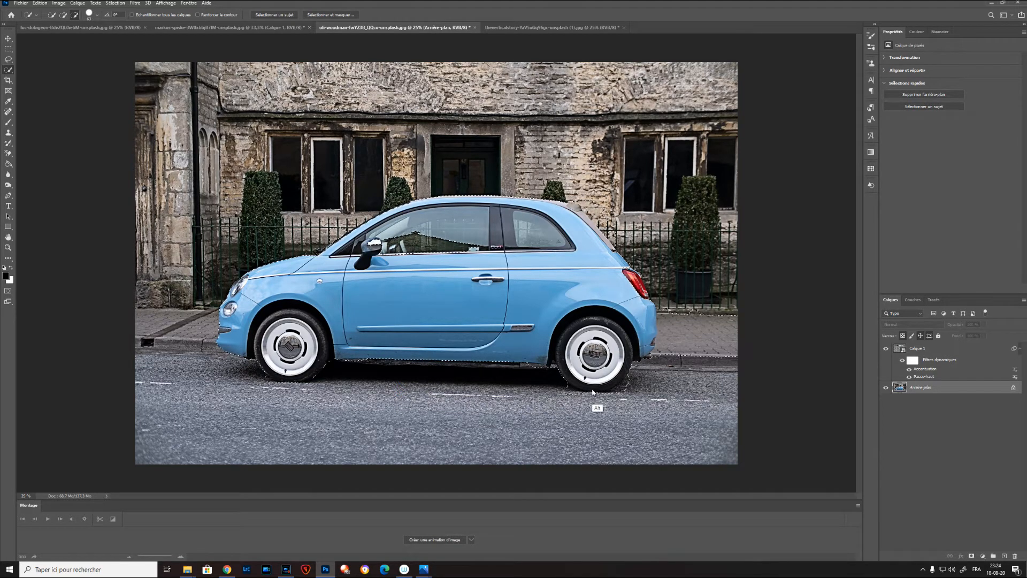
pyautogui.moveTo(716, 308); pyautogui.dragTo(707, 359)
pyautogui.moveTo(630, 275); pyautogui.dragTo(640, 294)
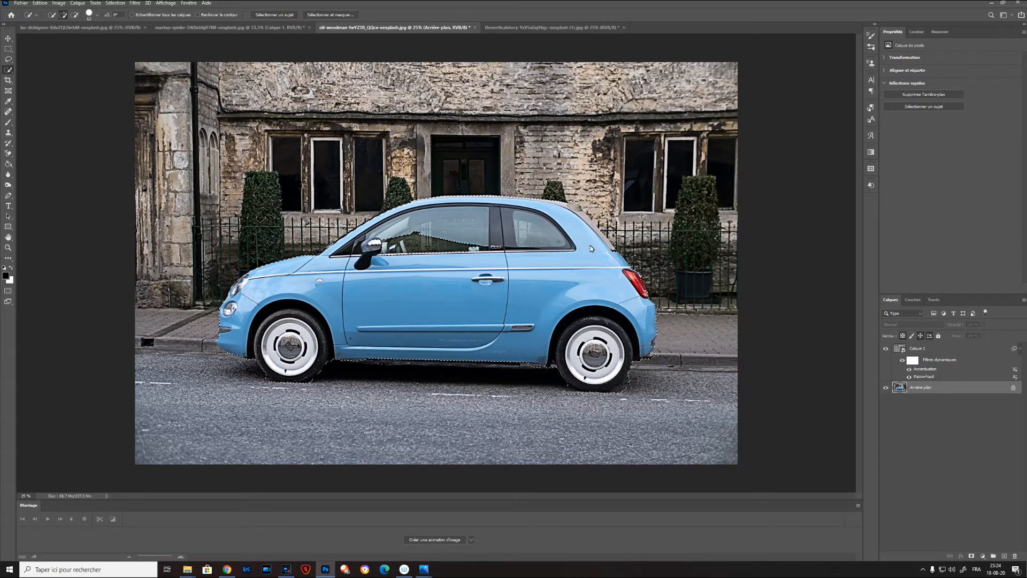
pyautogui.press('alt')
pyautogui.press('alt')
pyautogui.moveTo(434, 235); pyautogui.dragTo(392, 242)
# Step: Mask Calque 1 with the car selection and toggle the layer's visibility to compare before and after
pyautogui.click(951, 347)
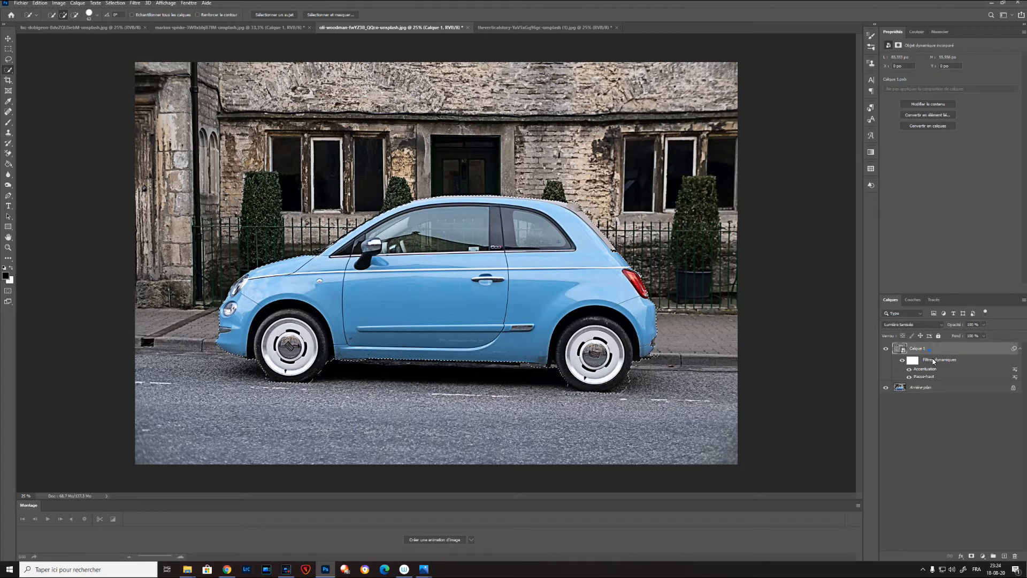
pyautogui.click(973, 556)
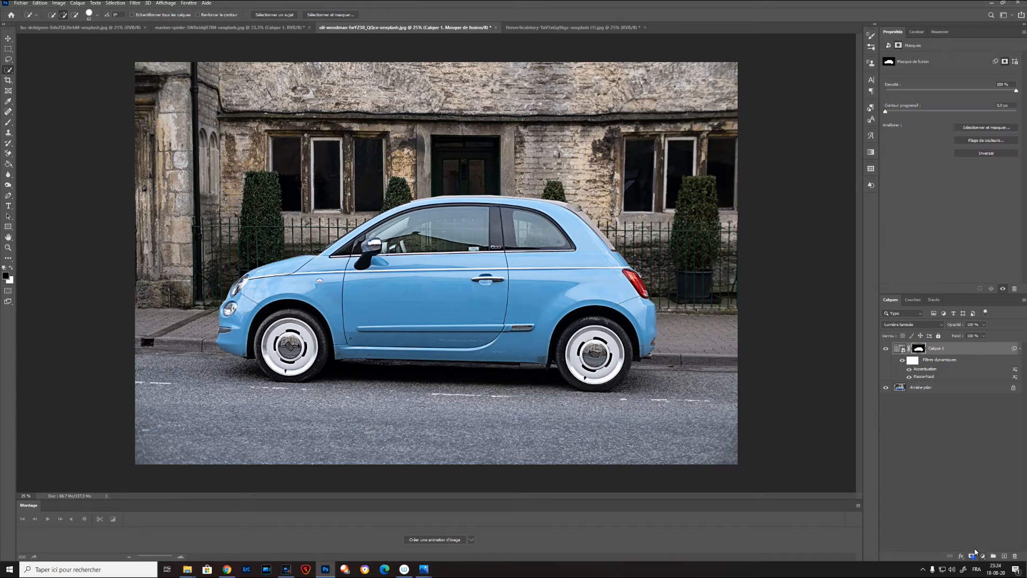
pyautogui.click(886, 350)
pyautogui.click(886, 349)
# Step: Add a Curves adjustment clipped to Calque 1 and shape an S-curve with darker shadows and brighter highlights
pyautogui.click(983, 557)
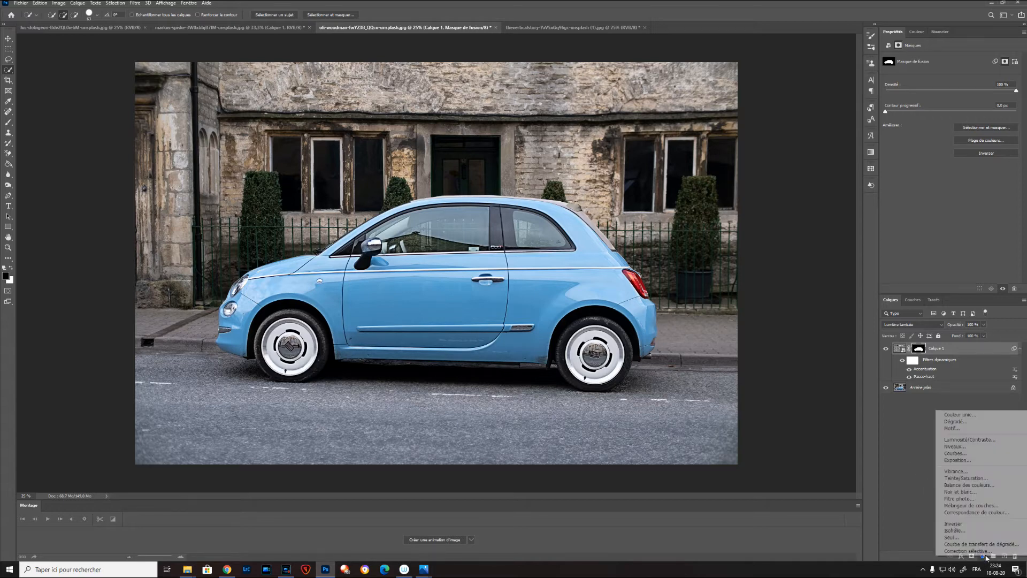
pyautogui.click(980, 453)
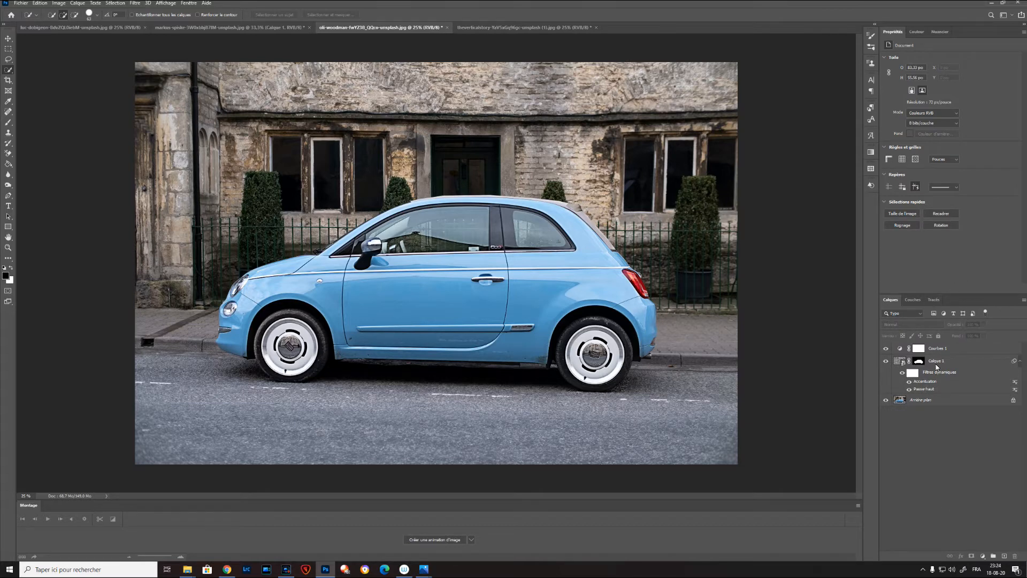
pyautogui.click(942, 353)
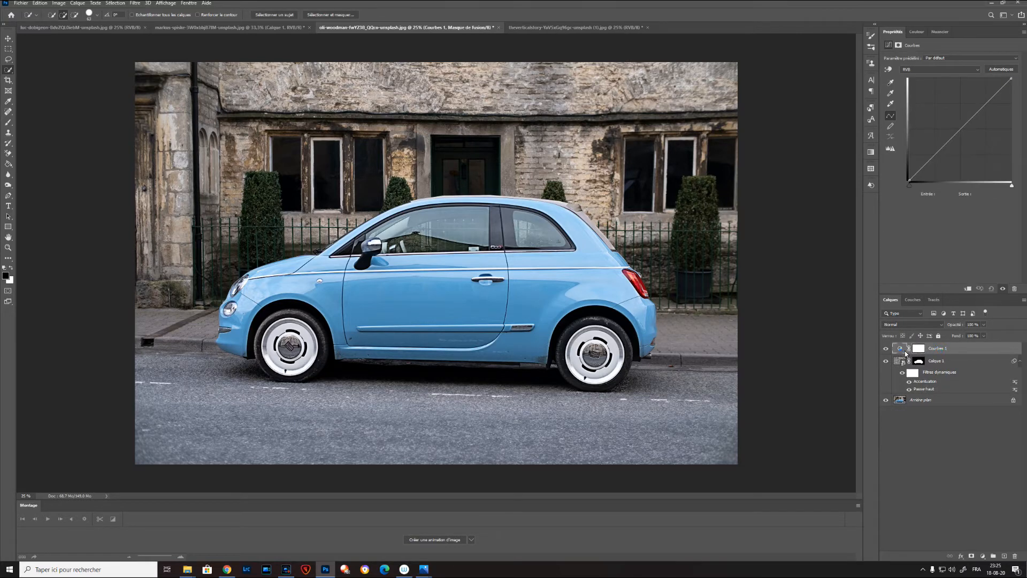
pyautogui.click(969, 289)
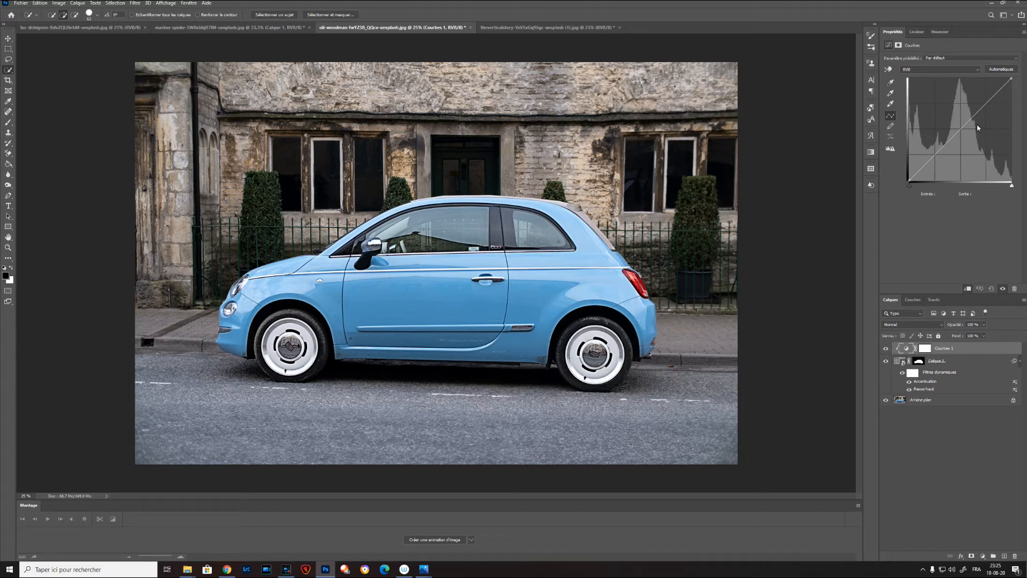
pyautogui.moveTo(930, 161); pyautogui.dragTo(938, 163)
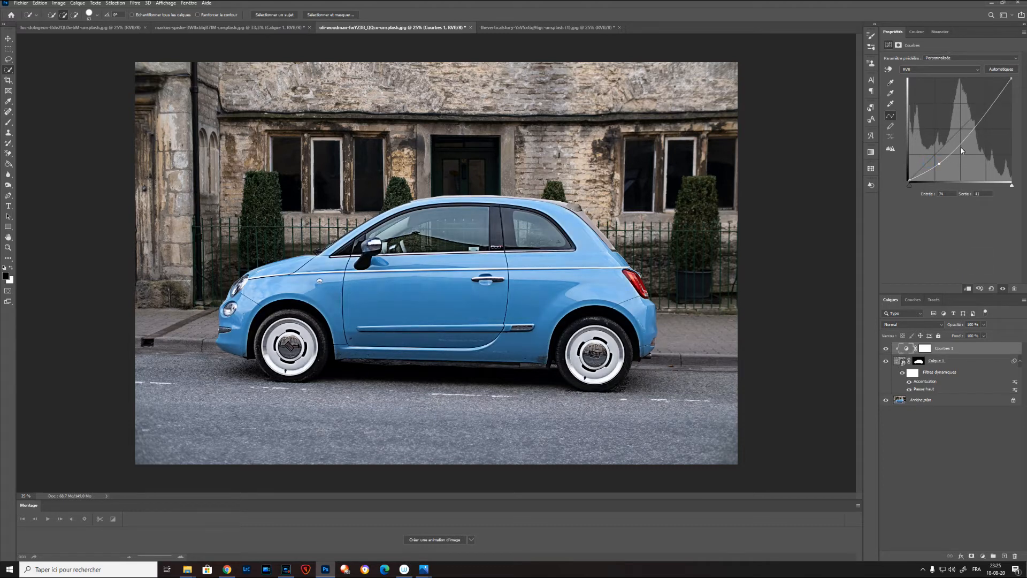
pyautogui.moveTo(981, 121); pyautogui.dragTo(980, 100)
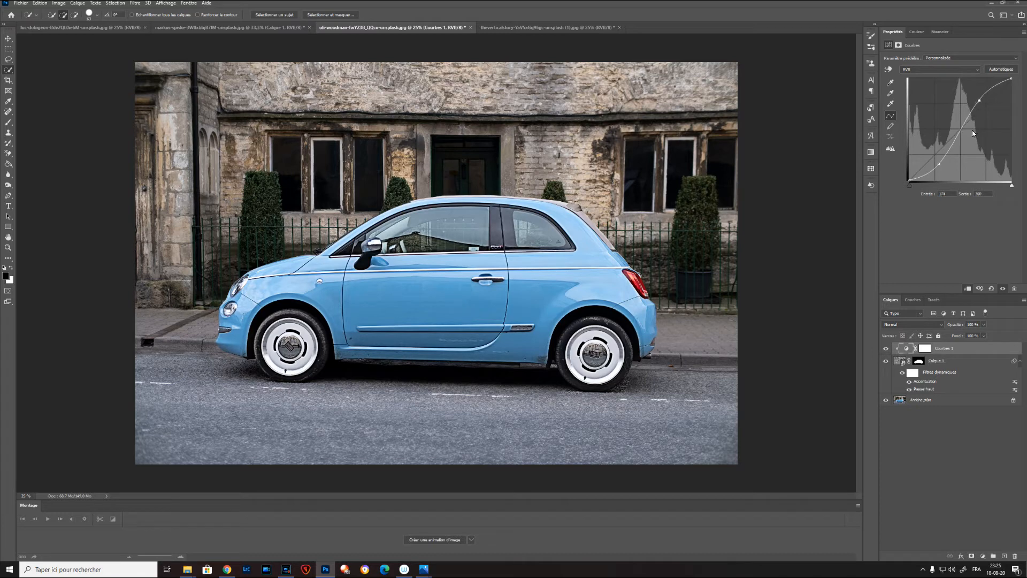
# Step: Toggle the Curves adjustment's visibility to compare the car with and without the added contrast
pyautogui.click(886, 349)
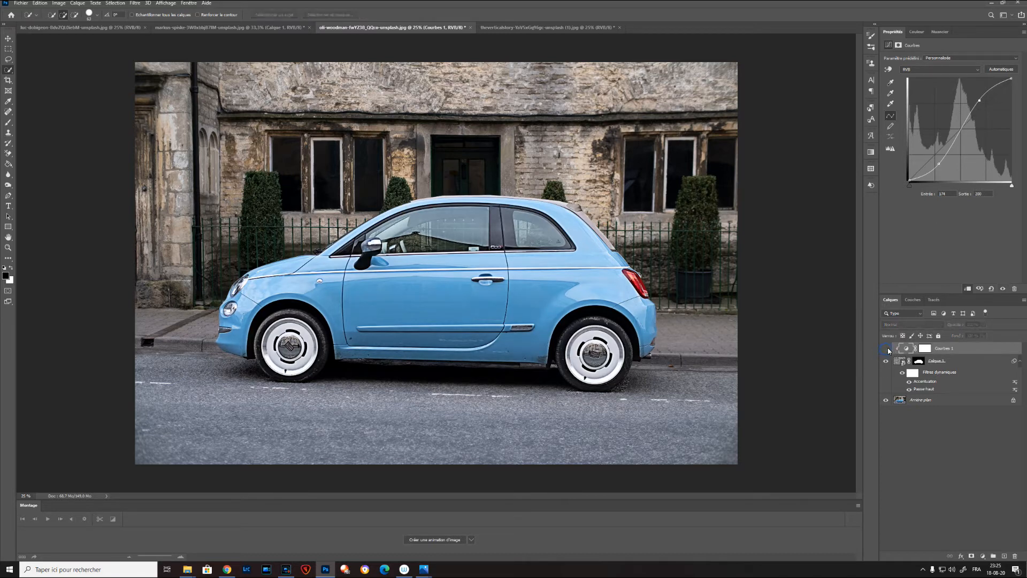
pyautogui.click(887, 349)
pyautogui.click(887, 349)
pyautogui.click(887, 348)
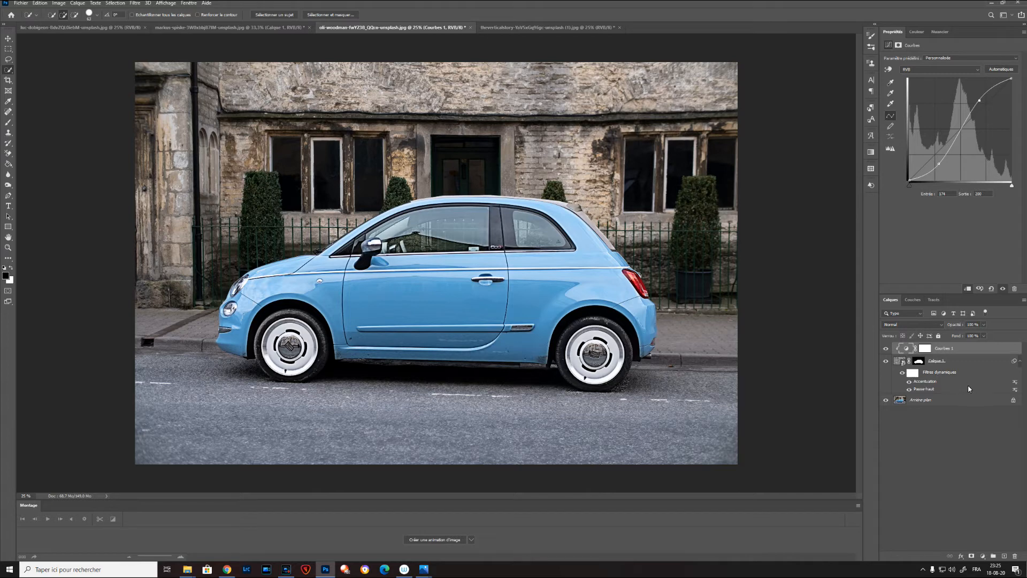
# Step: Group the Curves adjustment with Calque 1 and toggle the group's visibility to compare before and after
pyautogui.keyDown('shift'); pyautogui.click(973, 362); pyautogui.keyUp('shift')
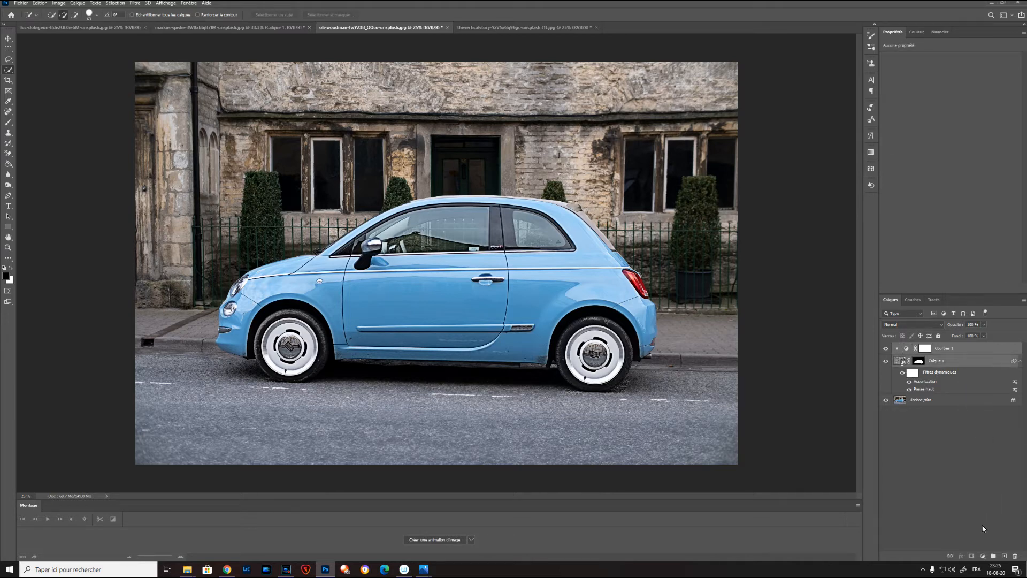
pyautogui.click(993, 556)
pyautogui.click(885, 348)
pyautogui.click(886, 348)
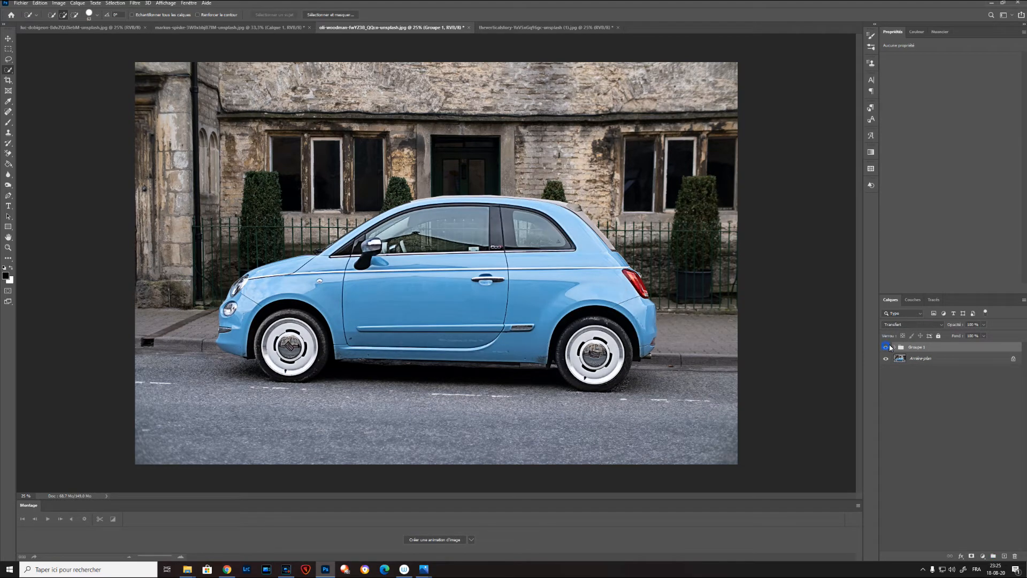
pyautogui.click(887, 348)
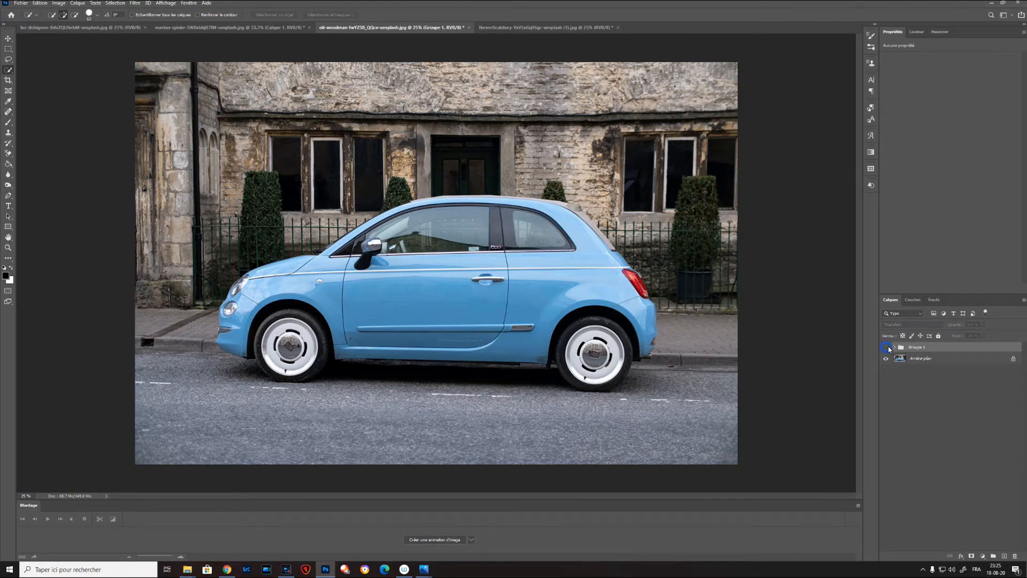
pyautogui.click(886, 347)
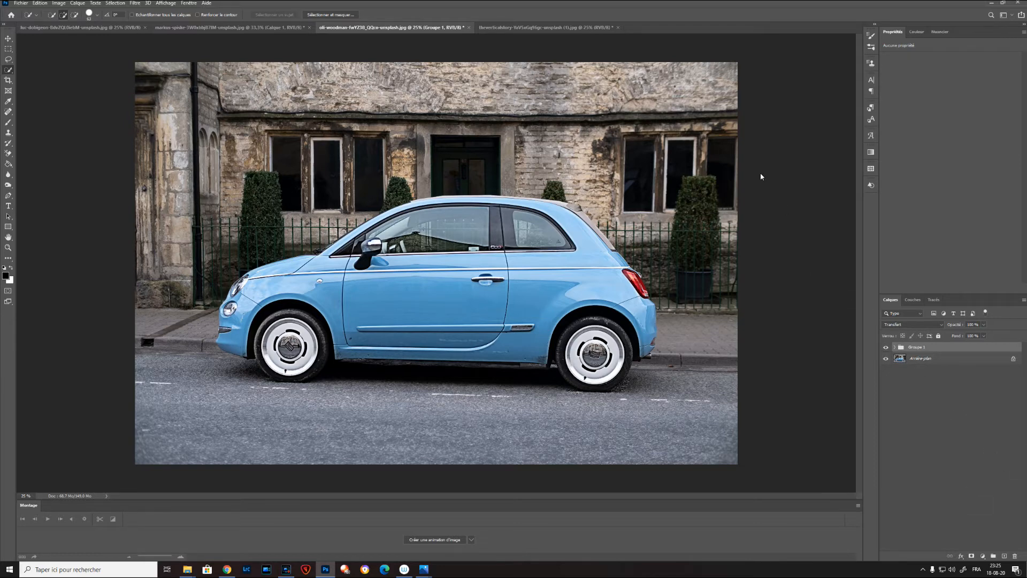
# Step: Switch to the rock photo, duplicate its background layer and convert the copy for smart filters
pyautogui.click(555, 28)
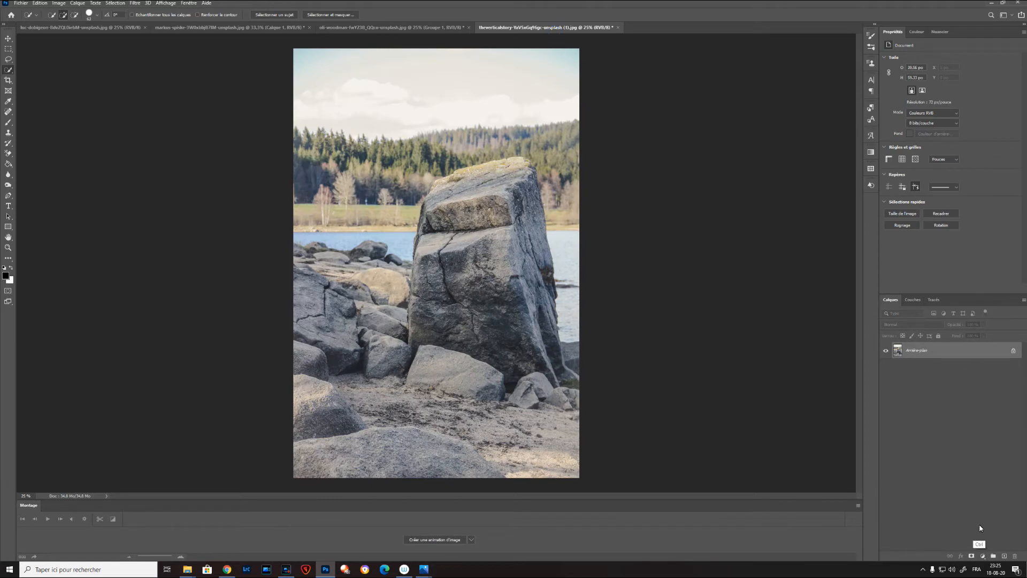
pyautogui.hotkey('ctrl', 'j')
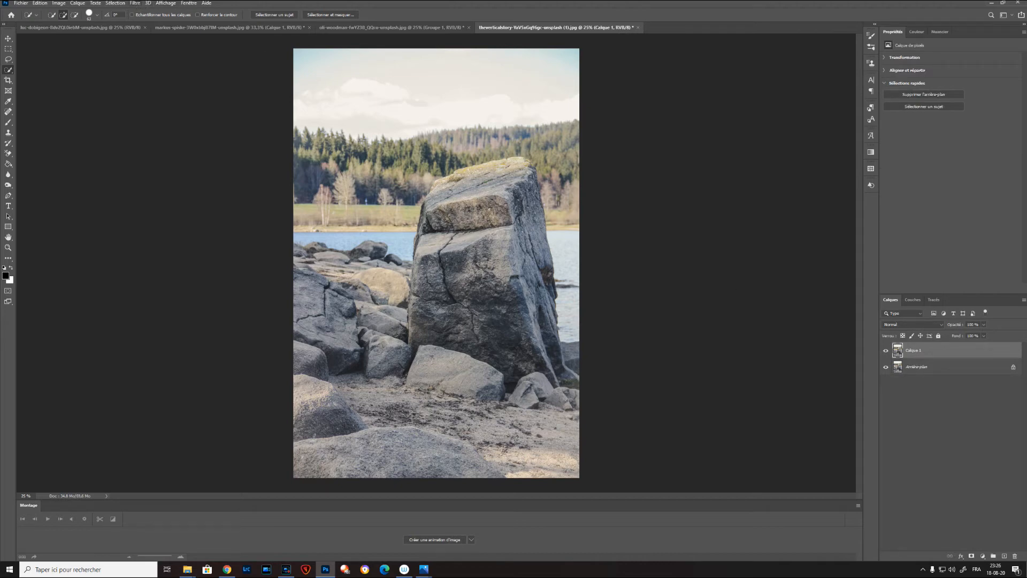
pyautogui.click(134, 3)
pyautogui.click(140, 21)
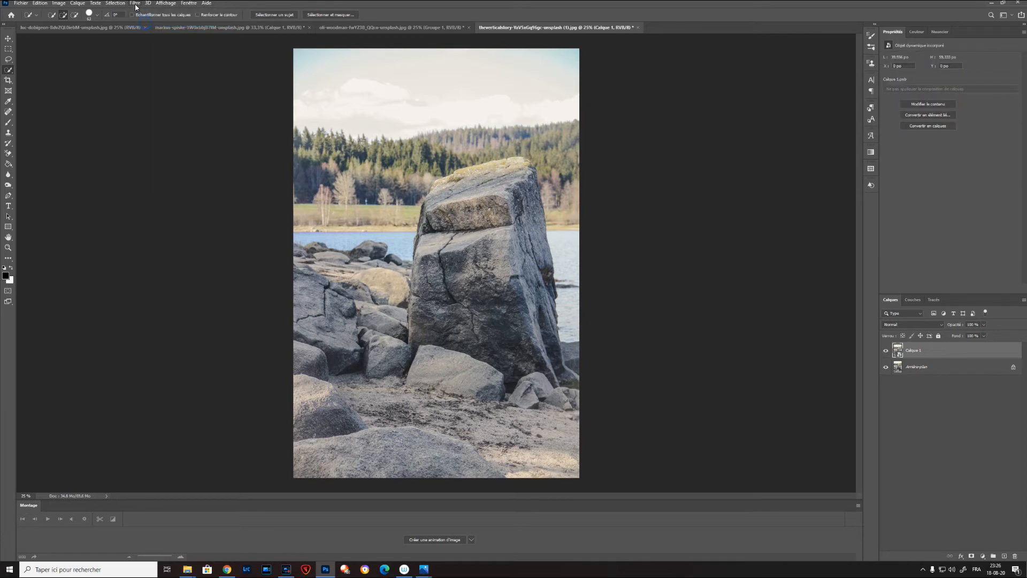
# Step: Apply a High Pass (Passe-haut) filter of about 20 pixels to the rock copy and blend it in Soft Light (Lumière tamisée)
pyautogui.click(135, 5)
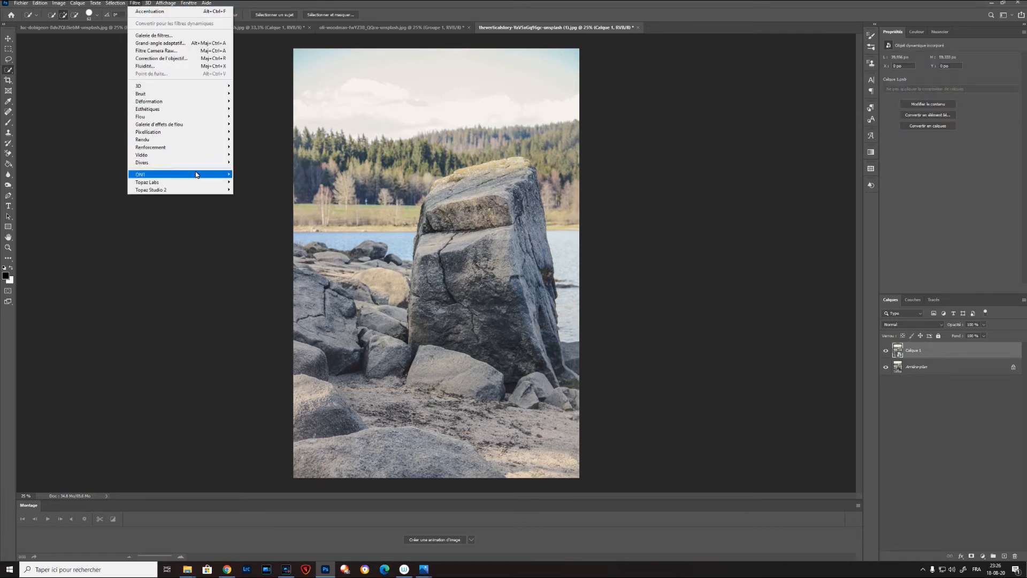
pyautogui.moveTo(214, 162)
pyautogui.click(249, 185)
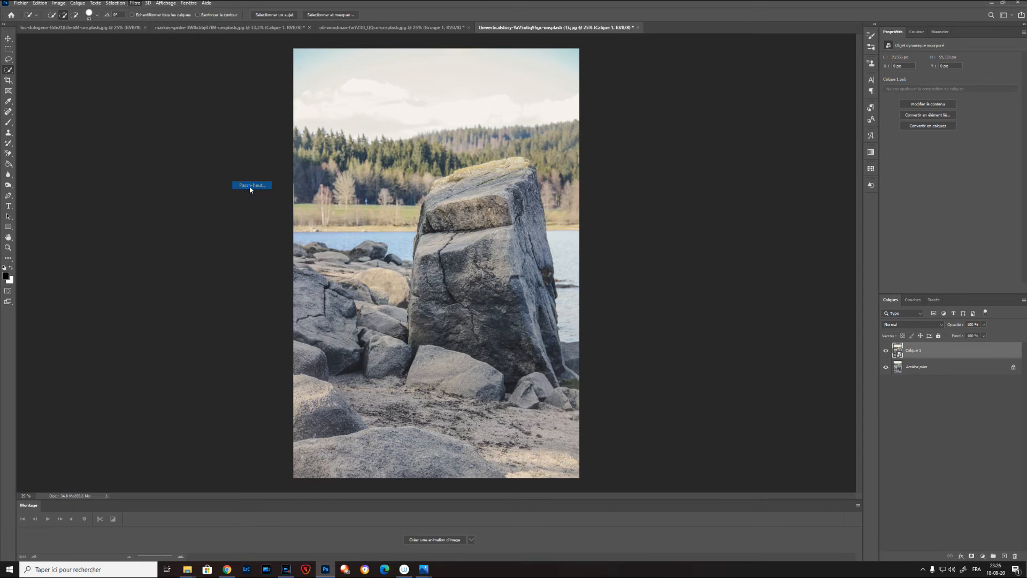
pyautogui.moveTo(483, 263); pyautogui.dragTo(485, 258)
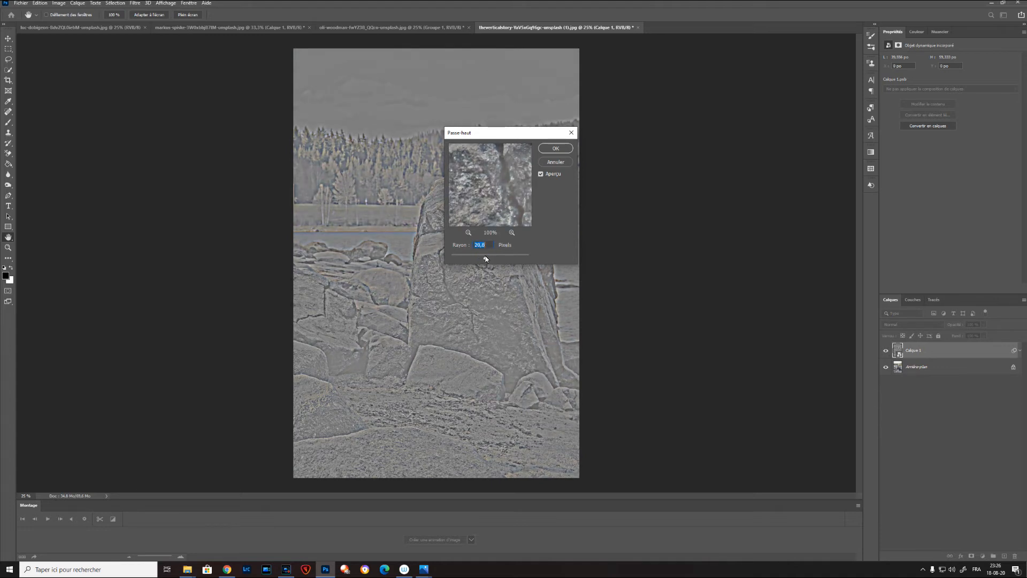
pyautogui.click(555, 149)
pyautogui.press('w')
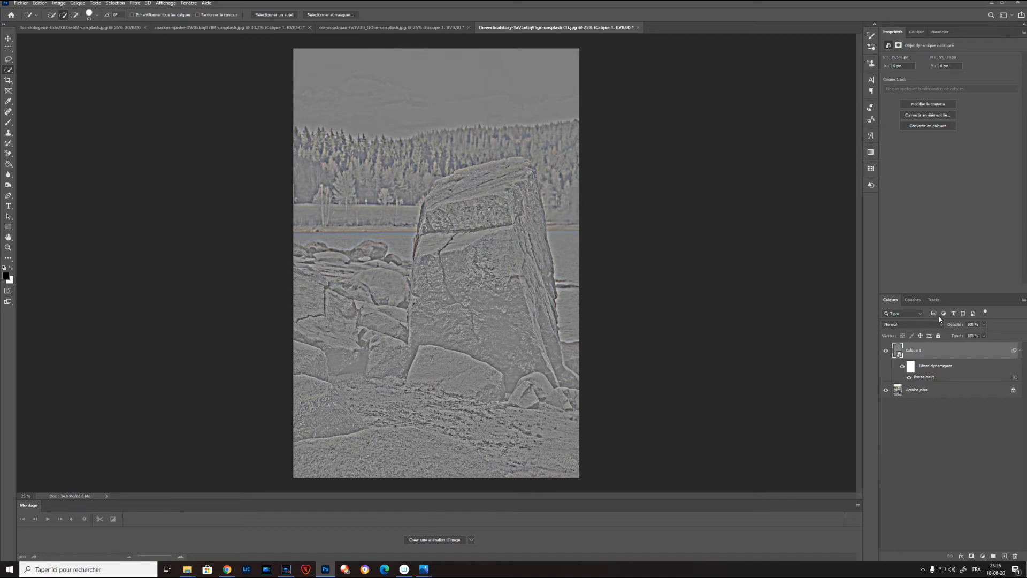
pyautogui.click(920, 324)
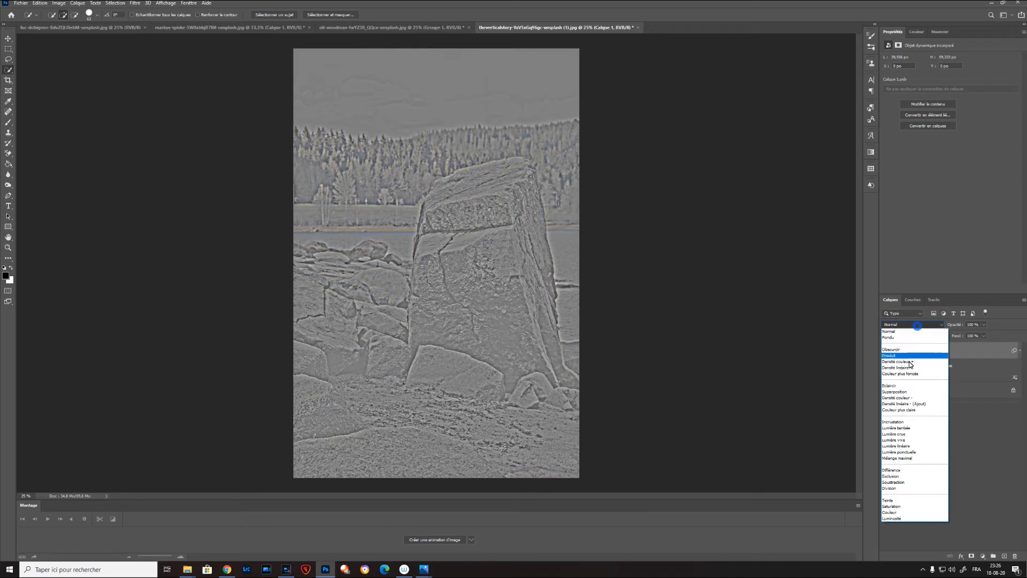
pyautogui.click(908, 428)
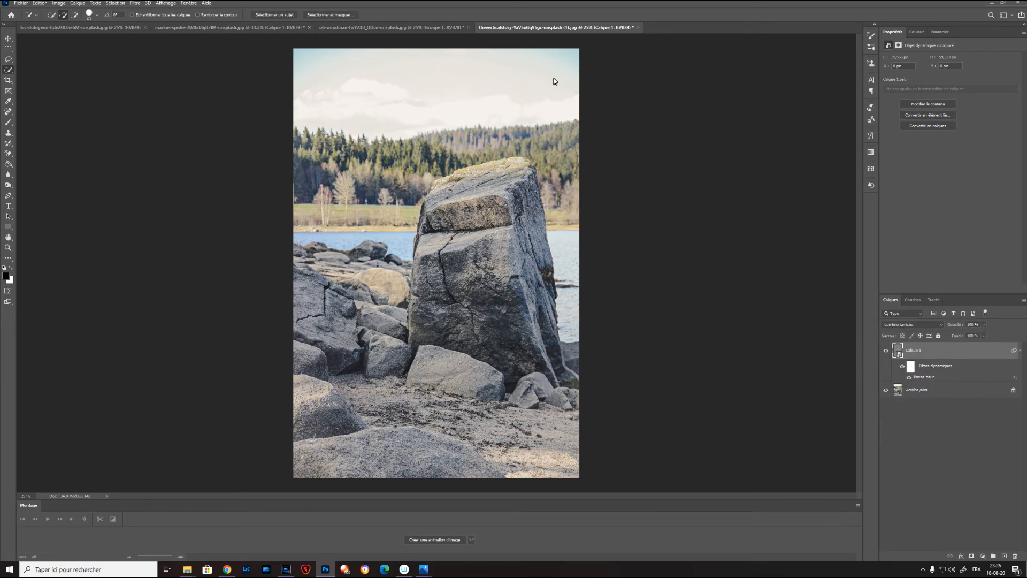
# Step: Apply Unsharp Mask (Accentuation) with 189% gain, 67.3 pixels radius and threshold 20, and compare the rock photo before and after
pyautogui.click(137, 5)
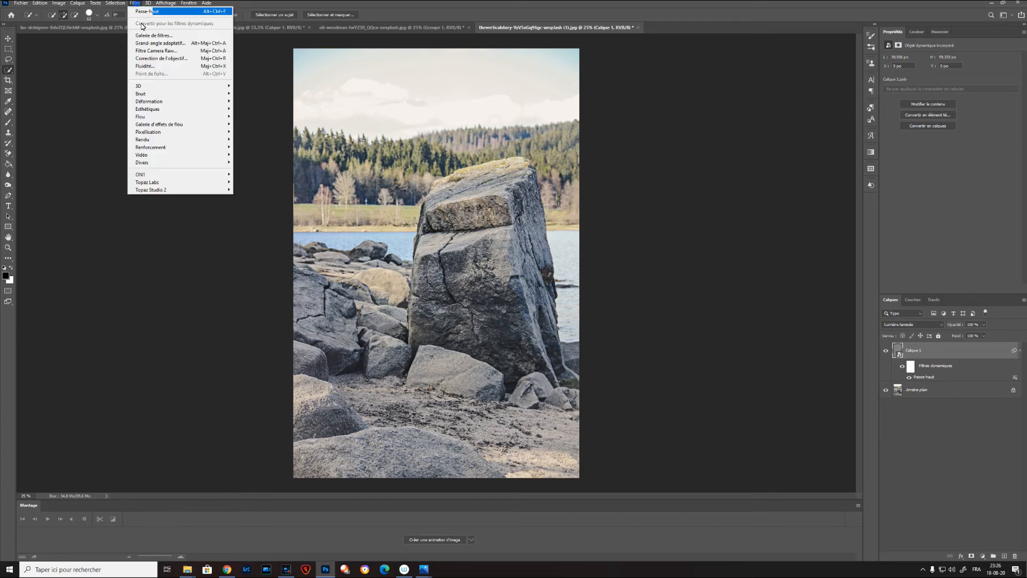
pyautogui.moveTo(203, 147)
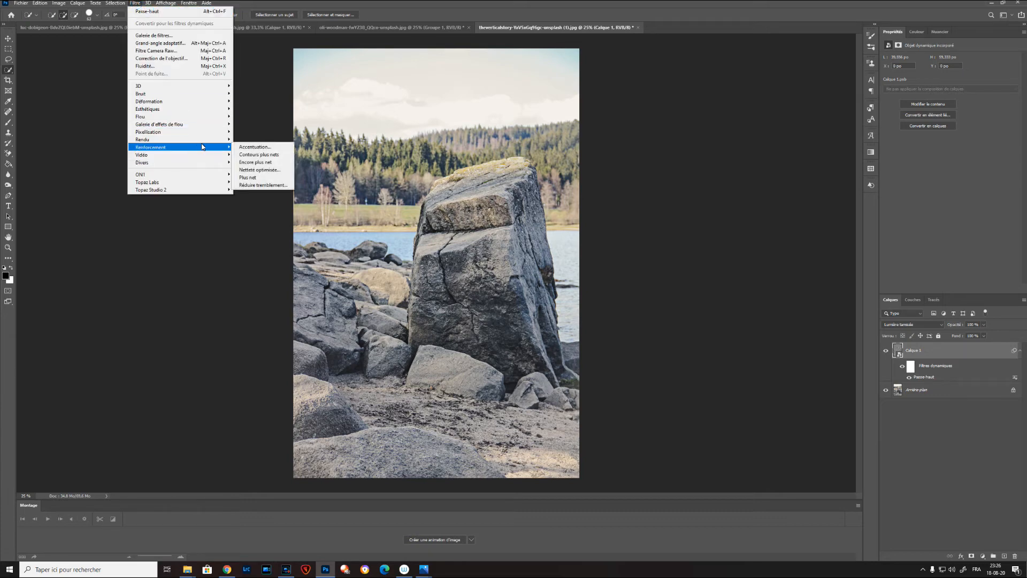
pyautogui.click(255, 148)
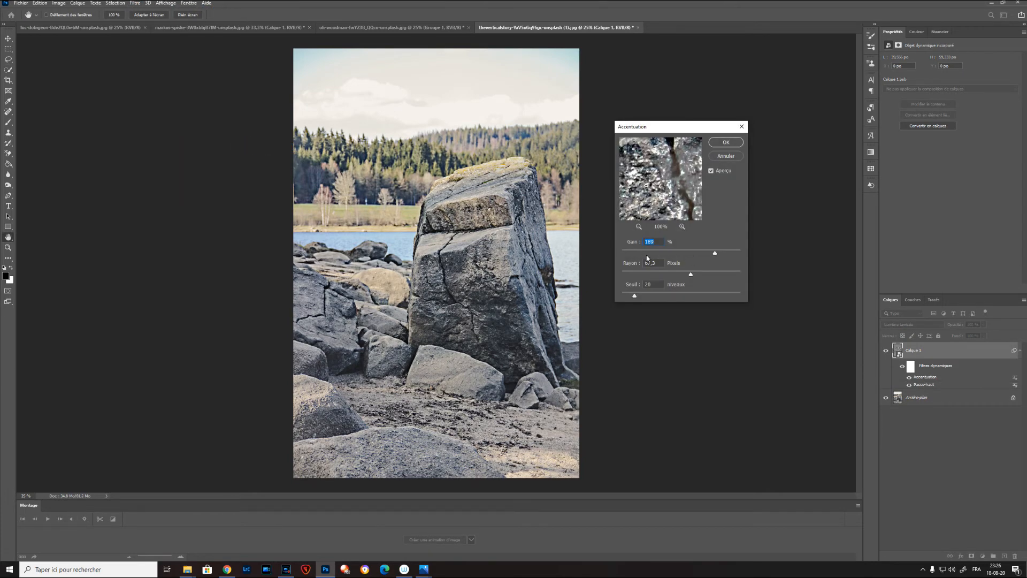
pyautogui.click(734, 142)
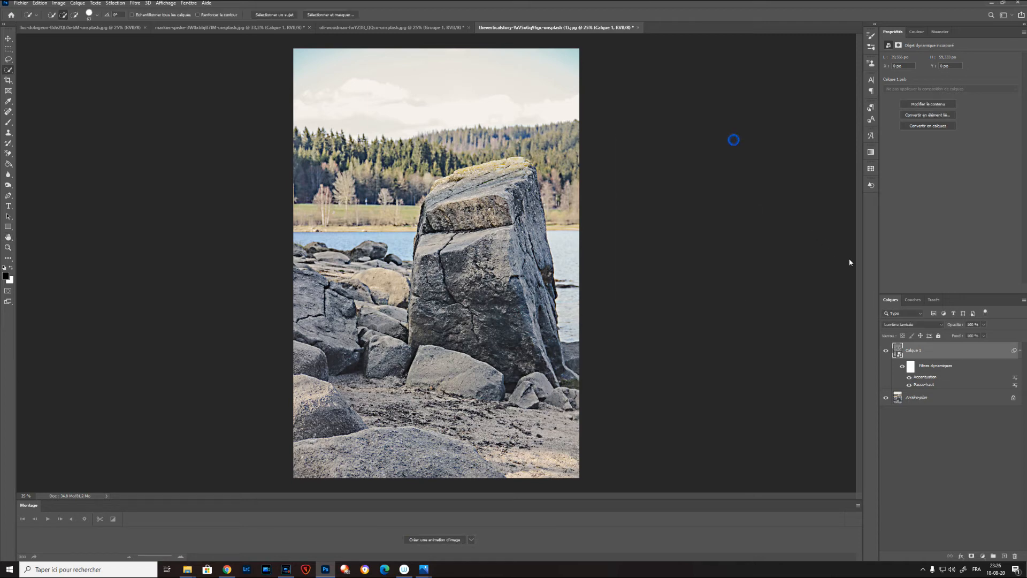
pyautogui.click(885, 352)
pyautogui.click(886, 352)
# Step: Select the large rock and foreground stones with Quick Selection and mask the sharpened layer to that area
pyautogui.moveTo(315, 56)
pyautogui.mouseDown()
pyautogui.moveTo(327, 172)
pyautogui.moveTo(345, 209)
pyautogui.moveTo(311, 235)
pyautogui.moveTo(378, 234)
pyautogui.mouseUp()
pyautogui.moveTo(409, 167)
pyautogui.mouseDown()
pyautogui.moveTo(465, 122)
pyautogui.moveTo(546, 125)
pyautogui.moveTo(467, 136)
pyautogui.moveTo(515, 136)
pyautogui.moveTo(568, 154)
pyautogui.moveTo(576, 309)
pyautogui.mouseUp()
pyautogui.click(973, 555)
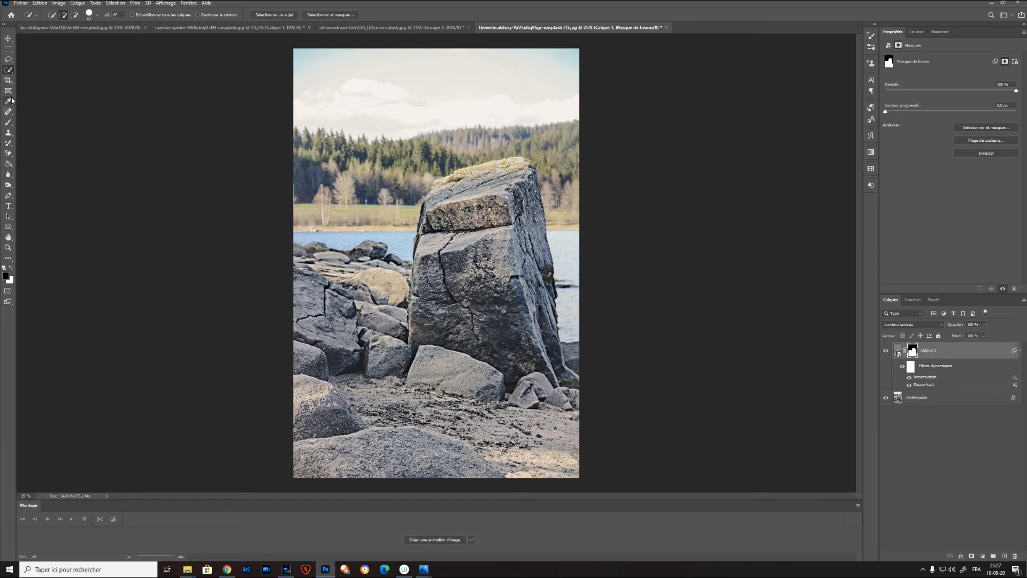
# Step: Brush black on the sharpened layer's mask over the foreground sand and stones and the stray sliver beside the rock, and check the image
pyautogui.click(8, 122)
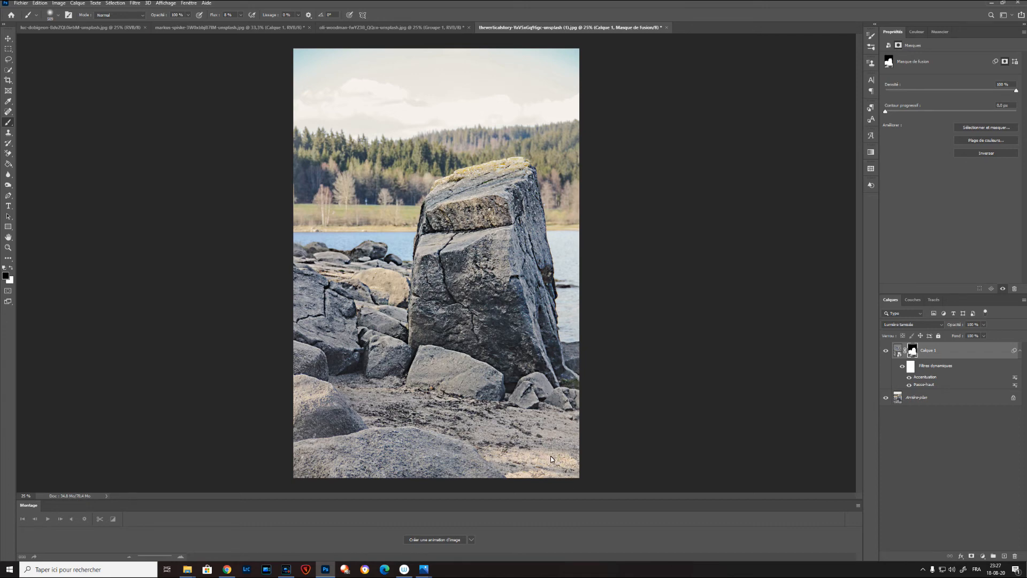
pyautogui.keyDown('alt'); pyautogui.click(912, 350); pyautogui.keyUp('alt')
pyautogui.moveTo(421, 429)
pyautogui.mouseDown()
pyautogui.moveTo(358, 453)
pyautogui.moveTo(374, 444)
pyautogui.moveTo(404, 469)
pyautogui.moveTo(317, 454)
pyautogui.moveTo(273, 471)
pyautogui.moveTo(379, 420)
pyautogui.moveTo(521, 412)
pyautogui.moveTo(580, 426)
pyautogui.moveTo(544, 473)
pyautogui.moveTo(553, 487)
pyautogui.moveTo(452, 477)
pyautogui.moveTo(281, 465)
pyautogui.mouseUp()
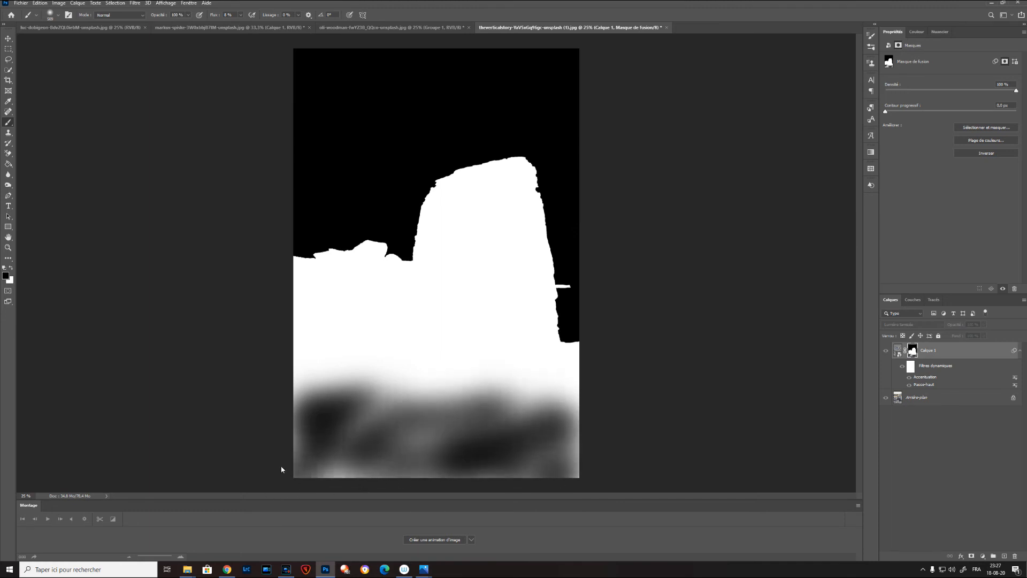
pyautogui.moveTo(283, 415)
pyautogui.mouseDown()
pyautogui.moveTo(406, 422)
pyautogui.moveTo(327, 481)
pyautogui.moveTo(306, 480)
pyautogui.moveTo(438, 438)
pyautogui.moveTo(437, 452)
pyautogui.moveTo(525, 473)
pyautogui.moveTo(582, 447)
pyautogui.moveTo(577, 472)
pyautogui.moveTo(586, 432)
pyautogui.mouseUp()
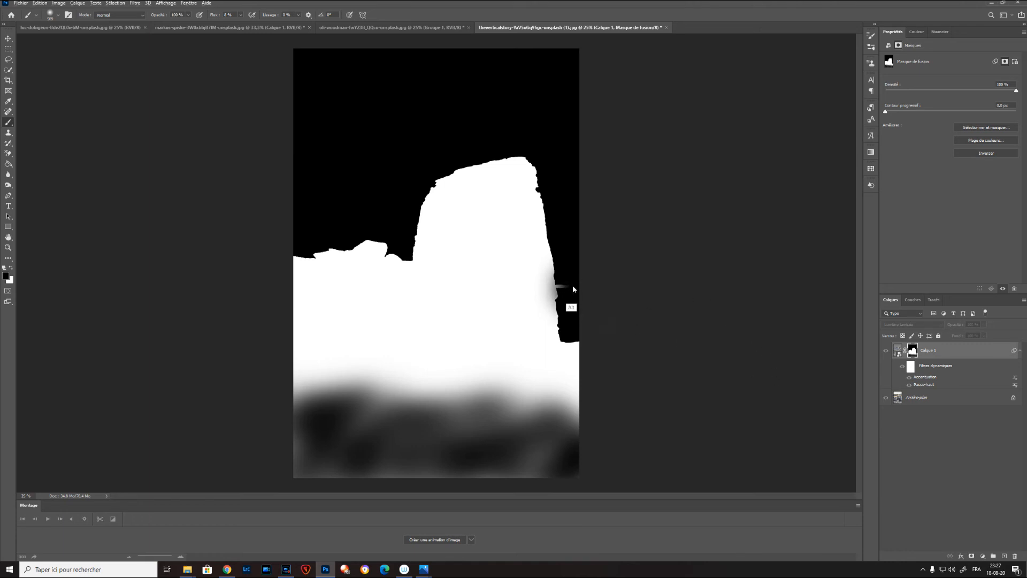
pyautogui.moveTo(565, 301)
pyautogui.mouseDown()
pyautogui.moveTo(589, 289)
pyautogui.moveTo(543, 292)
pyautogui.moveTo(556, 292)
pyautogui.mouseUp()
pyautogui.click(897, 351)
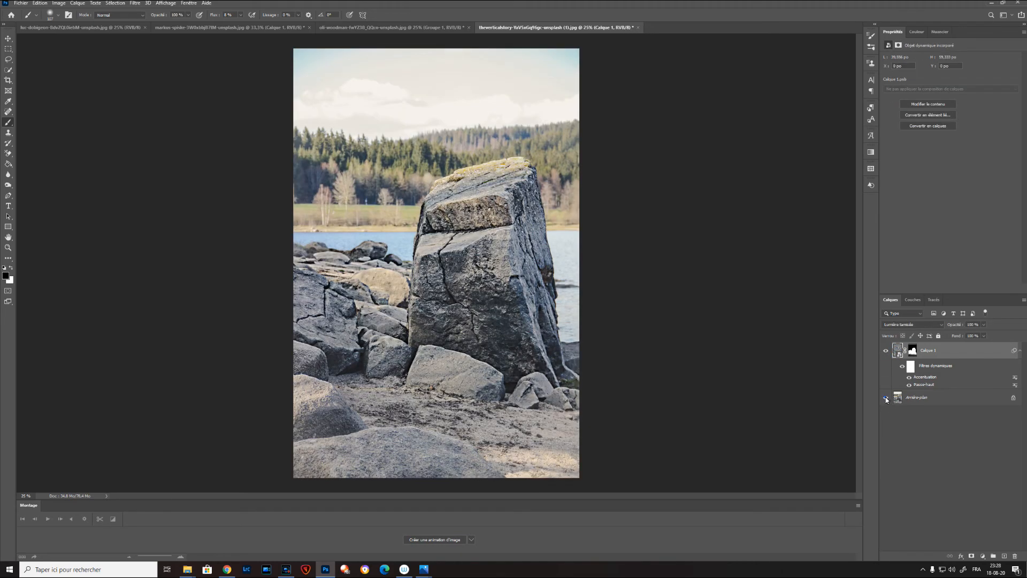
pyautogui.click(885, 398)
pyautogui.click(886, 398)
# Step: Add a Curves (Courbes) adjustment with the Contraste accentué (RVB) preset and clip it to the sharpened layer
pyautogui.click(983, 557)
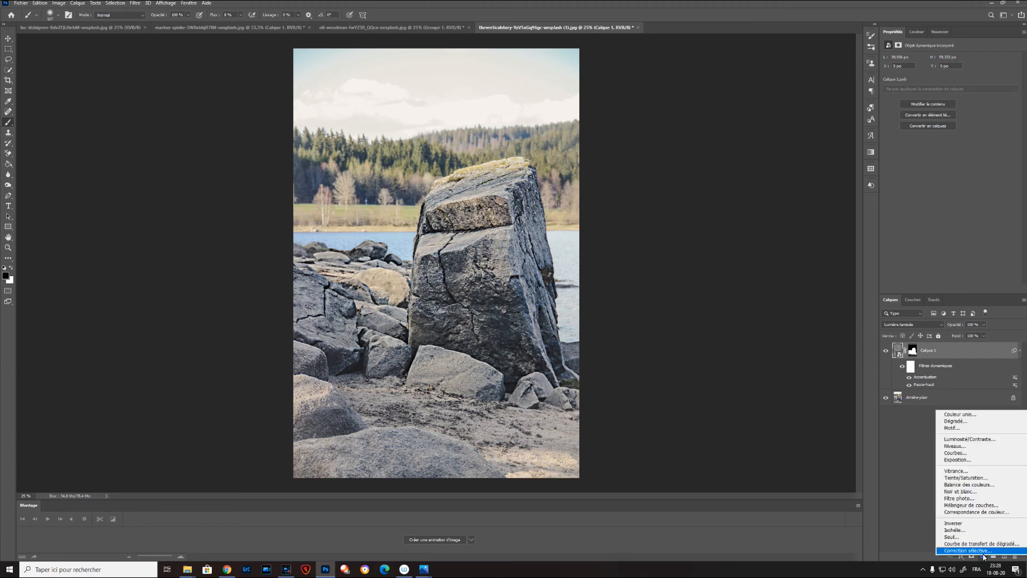
pyautogui.click(998, 457)
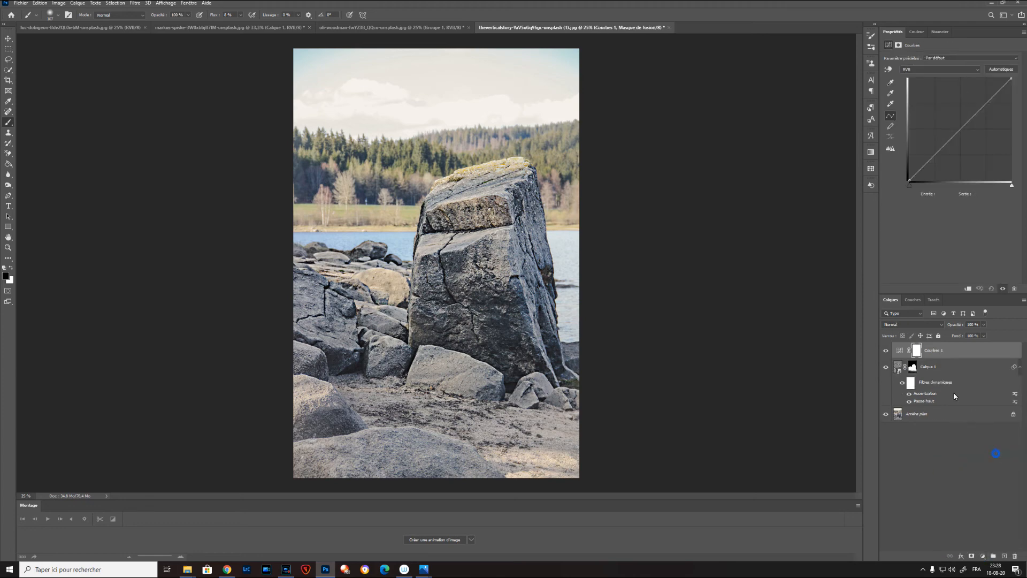
pyautogui.click(967, 59)
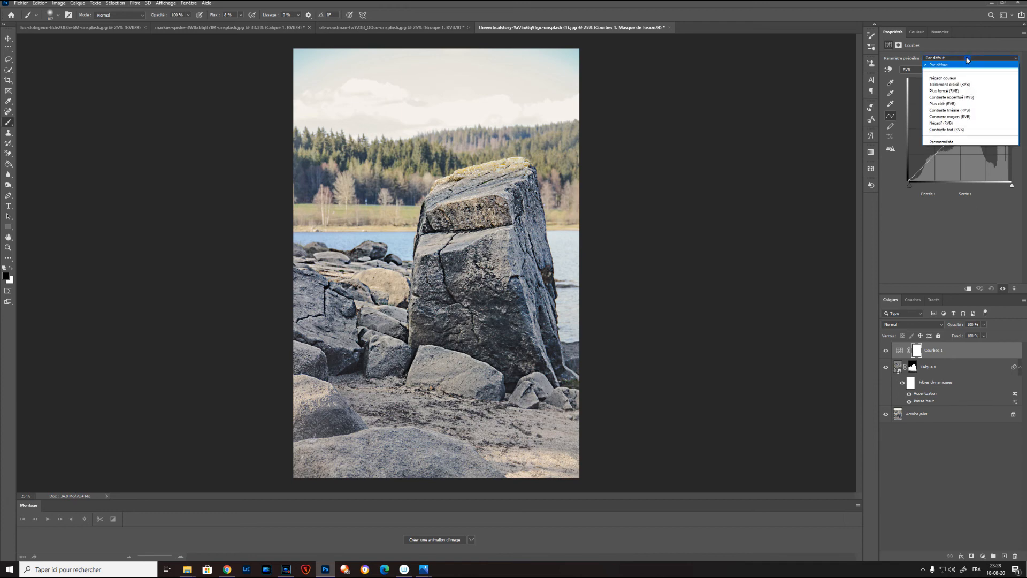
pyautogui.click(960, 98)
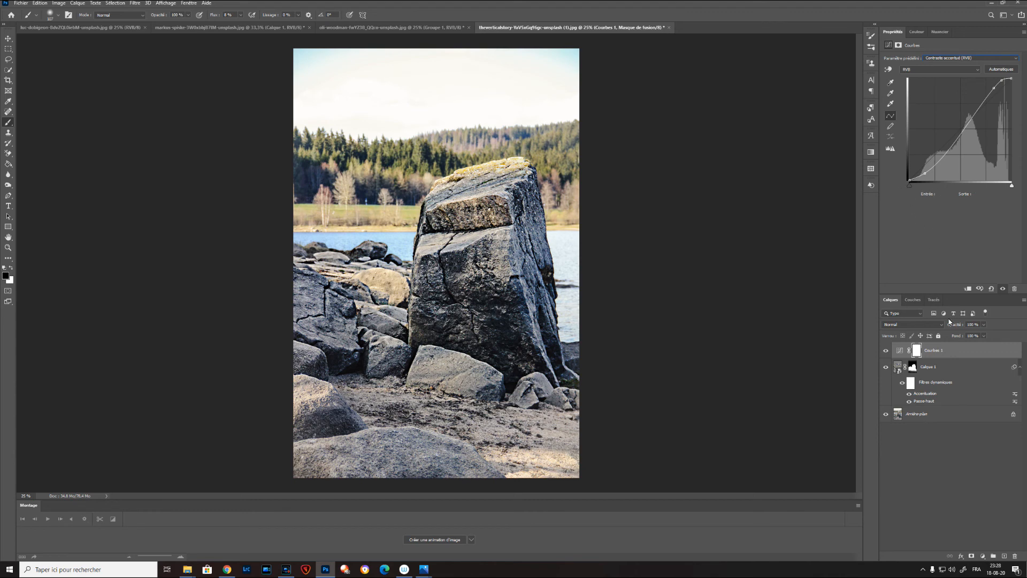
pyautogui.click(968, 290)
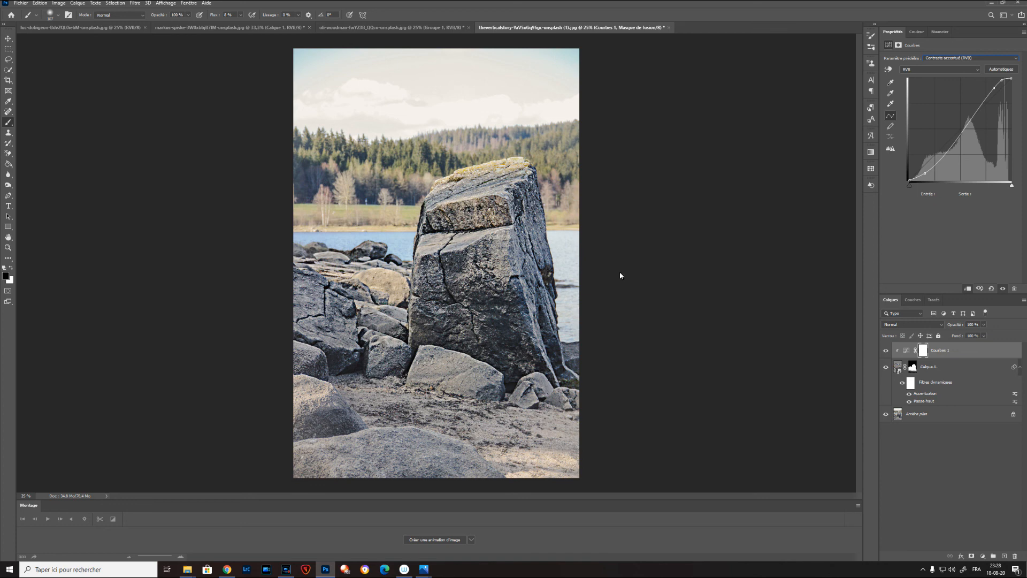
# Step: Group the Curves adjustment with the sharpened layer and compare the rock photo with and without the group
pyautogui.keyDown('shift'); pyautogui.click(960, 366); pyautogui.keyUp('shift')
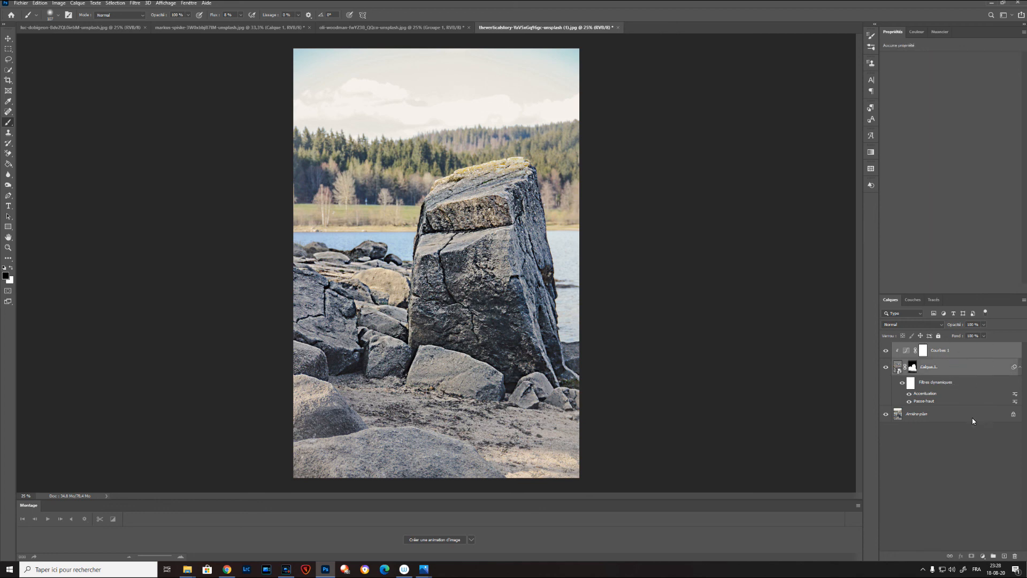
pyautogui.click(993, 556)
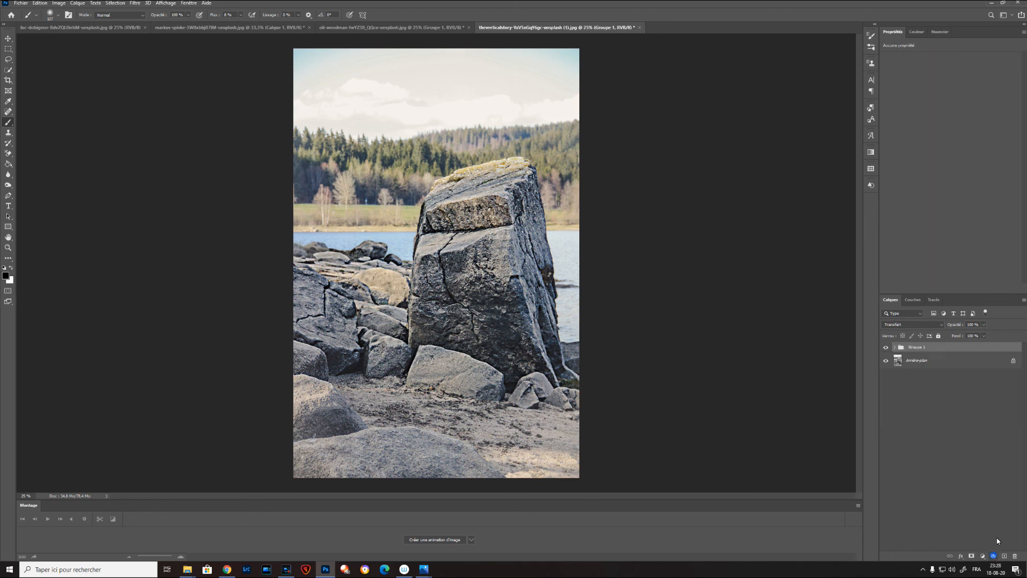
pyautogui.click(886, 349)
pyautogui.click(888, 349)
pyautogui.click(886, 349)
pyautogui.click(887, 349)
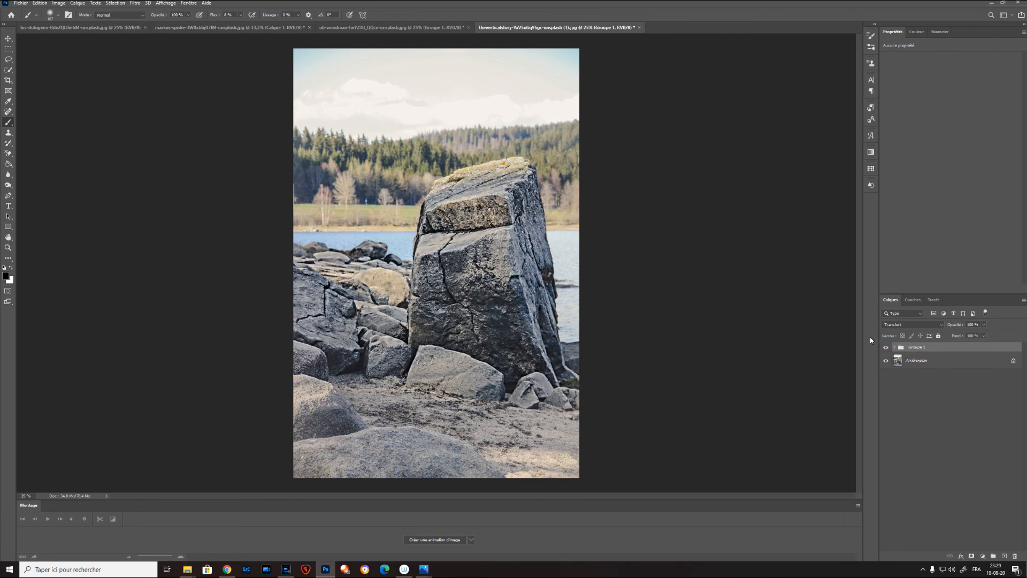